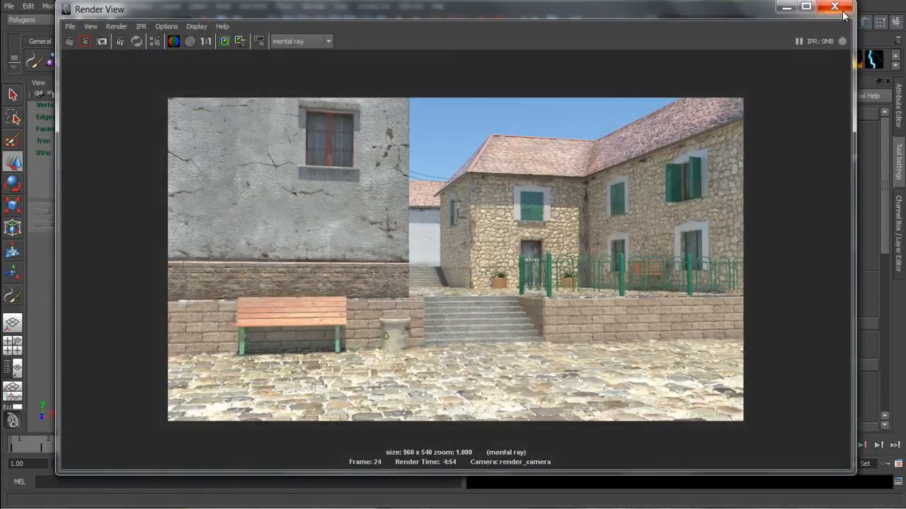
- Close the finished render and place a copy of the grass clump on top of the brick wall beside the steps
{"action": "left_click", "coordinate": [842, 12]}
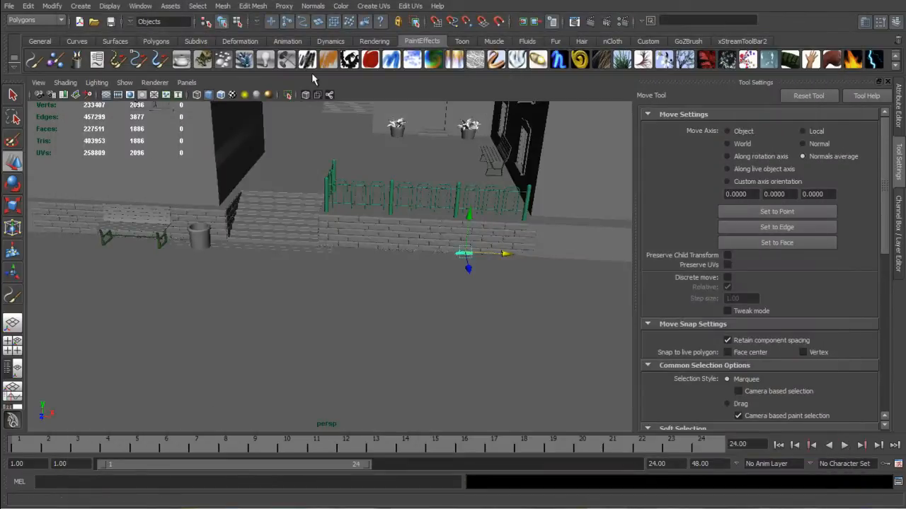
{"action": "left_click", "coordinate": [150, 43]}
{"action": "left_click_drag", "start_coordinate": [375, 242], "coordinate": [204, 234], "text": "alt"}
{"action": "key", "text": "ctrl+g"}
{"action": "key", "text": "v"}
{"action": "scroll", "coordinate": [203, 235], "scroll_direction": "up", "scroll_amount": 1}
{"action": "key", "text": "f"}
{"action": "left_click_drag", "start_coordinate": [244, 259], "coordinate": [310, 265], "text": "alt"}
{"action": "left_click_drag", "start_coordinate": [375, 285], "coordinate": [177, 135]}
{"action": "left_click_drag", "start_coordinate": [278, 165], "coordinate": [227, 164], "text": "alt"}
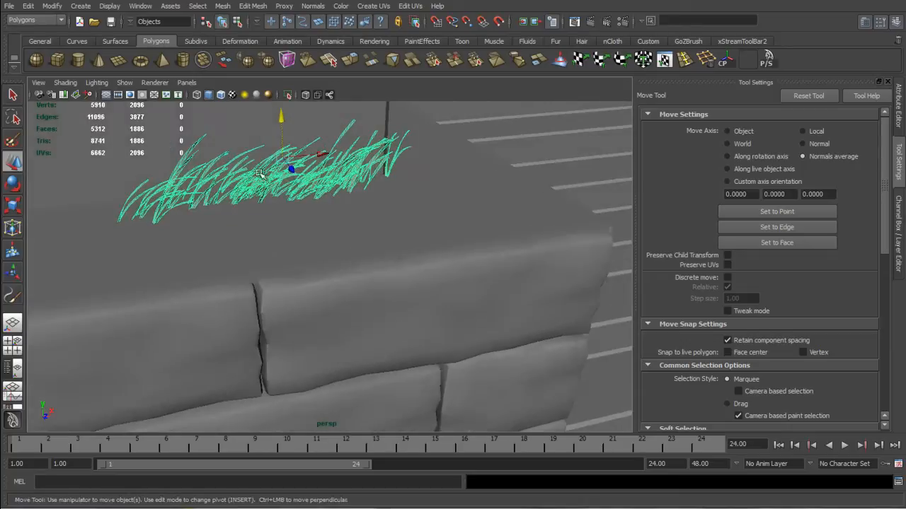
- Duplicate the grass clump and spread the copies along the top of the brick wall behind the bench
{"action": "left_click_drag", "start_coordinate": [327, 152], "coordinate": [283, 209], "text": "alt"}
{"action": "scroll", "coordinate": [283, 209], "scroll_direction": "down", "scroll_amount": 5}
{"action": "left_click_drag", "start_coordinate": [370, 240], "coordinate": [293, 219]}
{"action": "key", "text": "ctrl+d"}
{"action": "key", "text": "ctrl+d"}
{"action": "middle_click_drag", "start_coordinate": [247, 226], "coordinate": [338, 216], "text": "alt"}
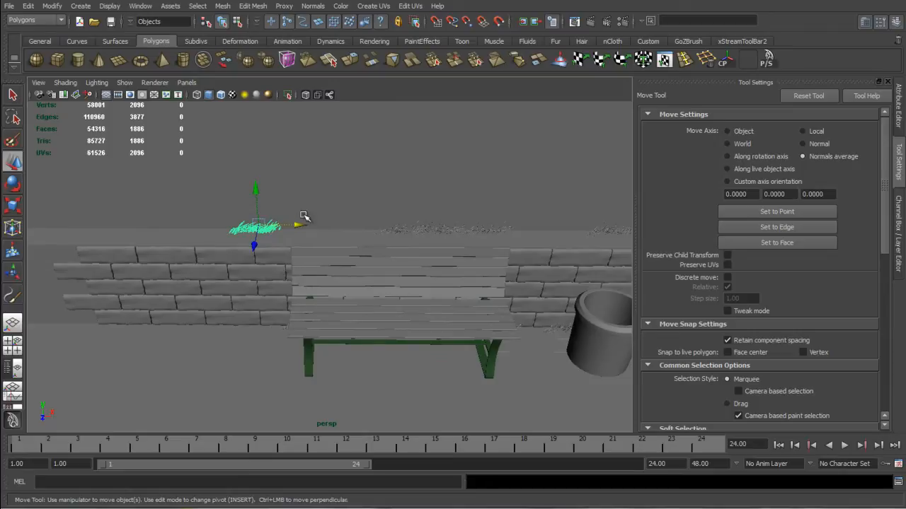
- Deselect the grass with the whole scene in view and save the scene file
{"action": "scroll", "coordinate": [460, 198], "scroll_direction": "down", "scroll_amount": 6}
{"action": "left_click_drag", "start_coordinate": [461, 199], "coordinate": [387, 225], "text": "alt"}
{"action": "middle_click_drag", "start_coordinate": [493, 201], "coordinate": [322, 231], "text": "alt"}
{"action": "scroll", "coordinate": [322, 231], "scroll_direction": "down", "scroll_amount": 3}
{"action": "mouse_move", "coordinate": [322, 232]}
{"action": "left_mouse_down", "text": "alt"}
{"action": "mouse_move", "coordinate": [309, 216]}
{"action": "mouse_move", "coordinate": [331, 242]}
{"action": "left_mouse_up", "text": "alt"}
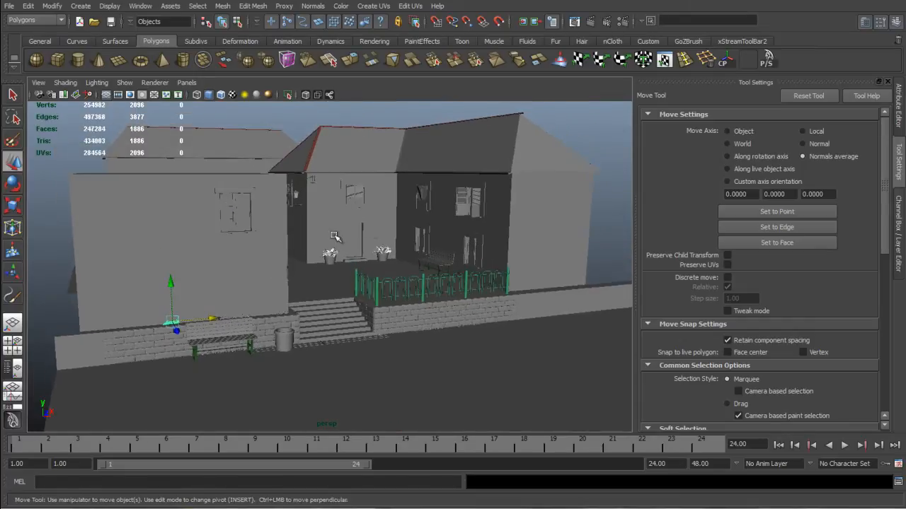
{"action": "left_click", "coordinate": [611, 221]}
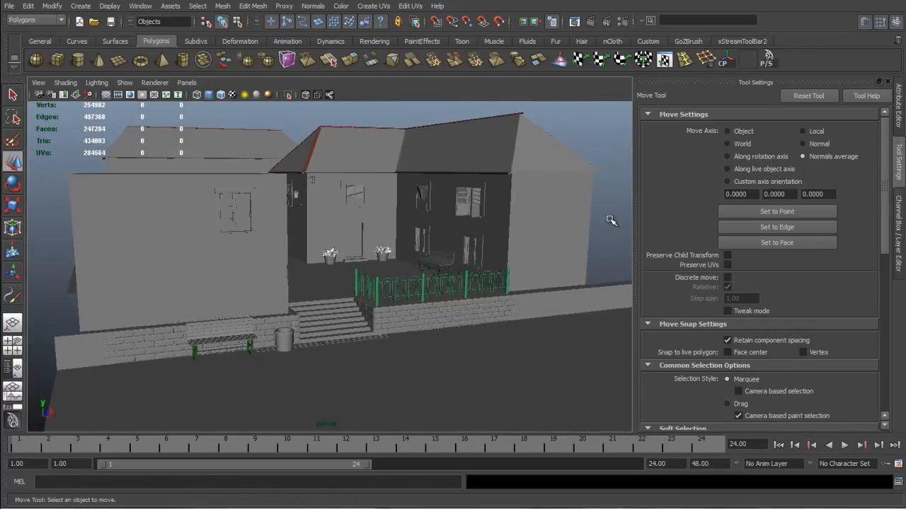
{"action": "key", "text": "q"}
{"action": "key", "text": "ctrl+s"}
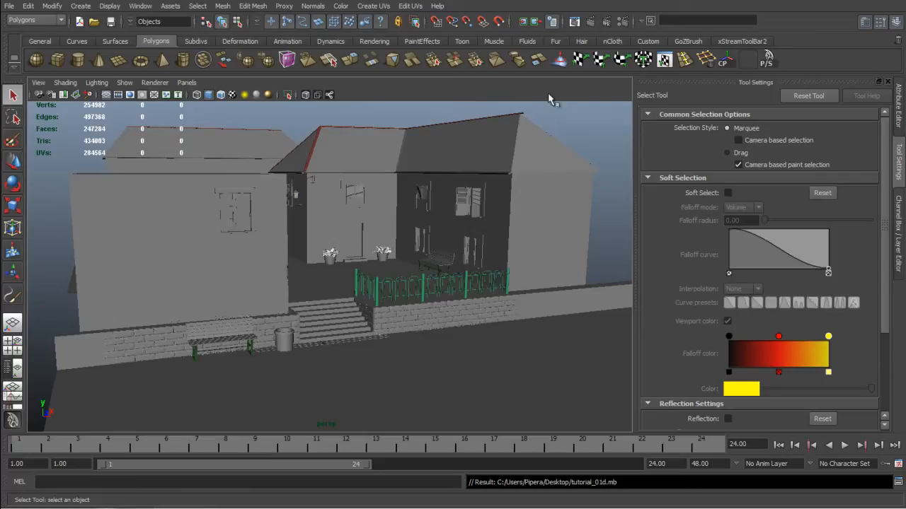
- Open the attributes of the Physical Sun and Sky node from mental ray's indirect lighting settings
{"action": "left_click", "coordinate": [574, 24]}
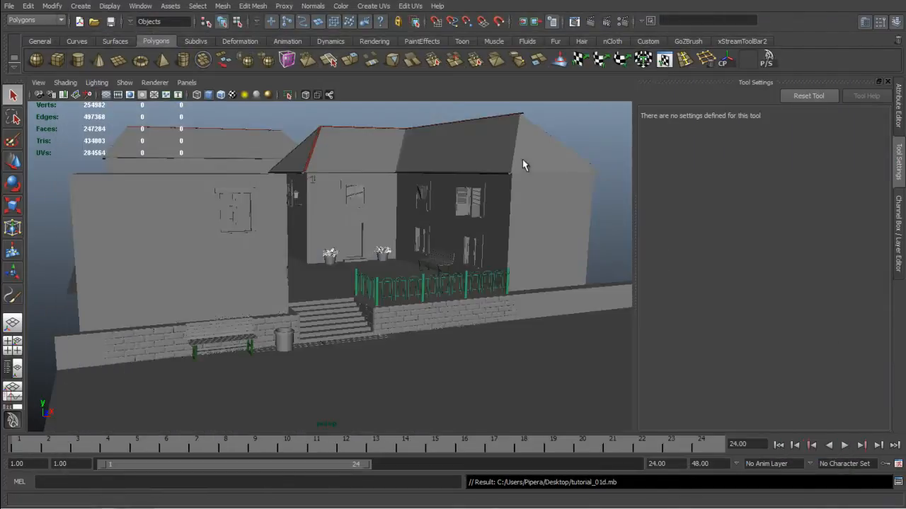
{"action": "left_click_drag", "start_coordinate": [523, 165], "coordinate": [497, 212], "text": "alt"}
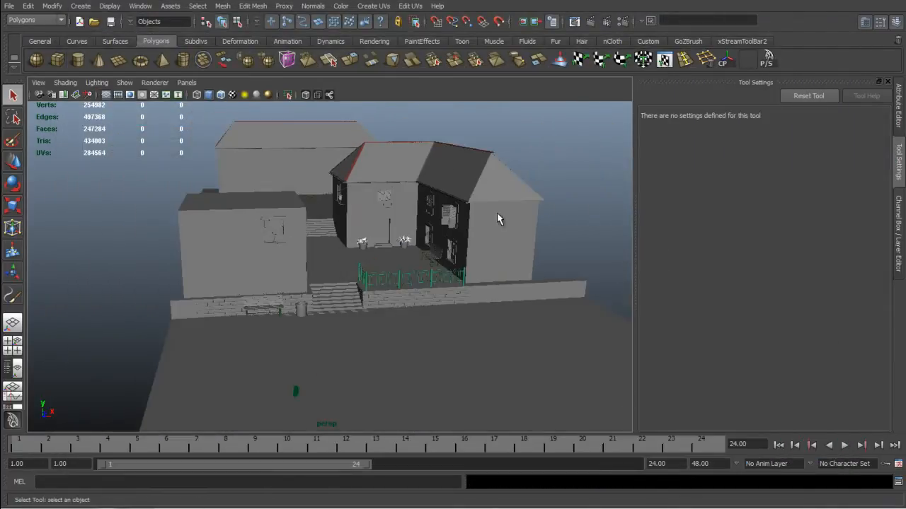
{"action": "left_click", "coordinate": [623, 21]}
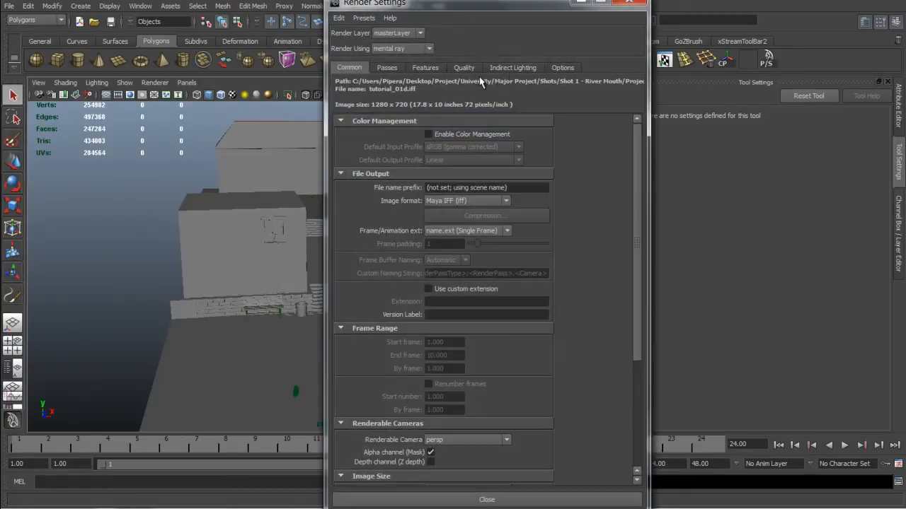
{"action": "left_click", "coordinate": [521, 70]}
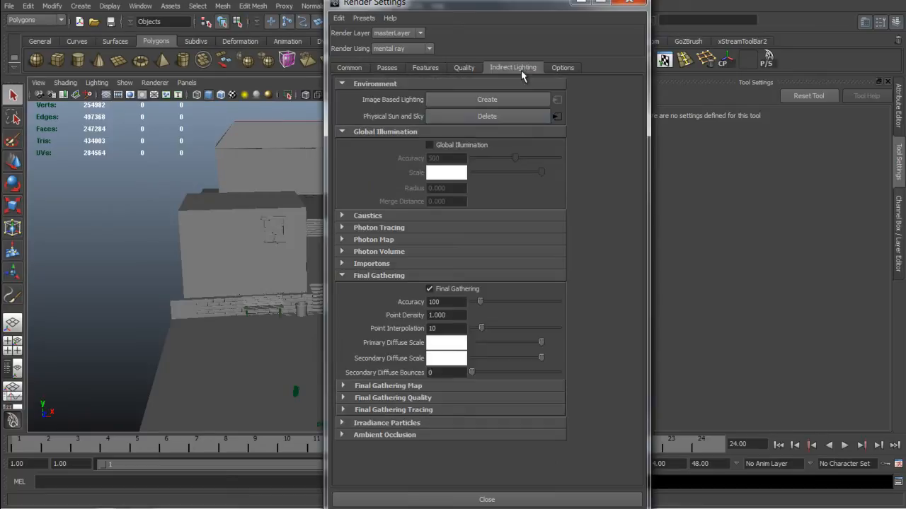
{"action": "left_click", "coordinate": [558, 116]}
{"action": "left_click", "coordinate": [629, 2]}
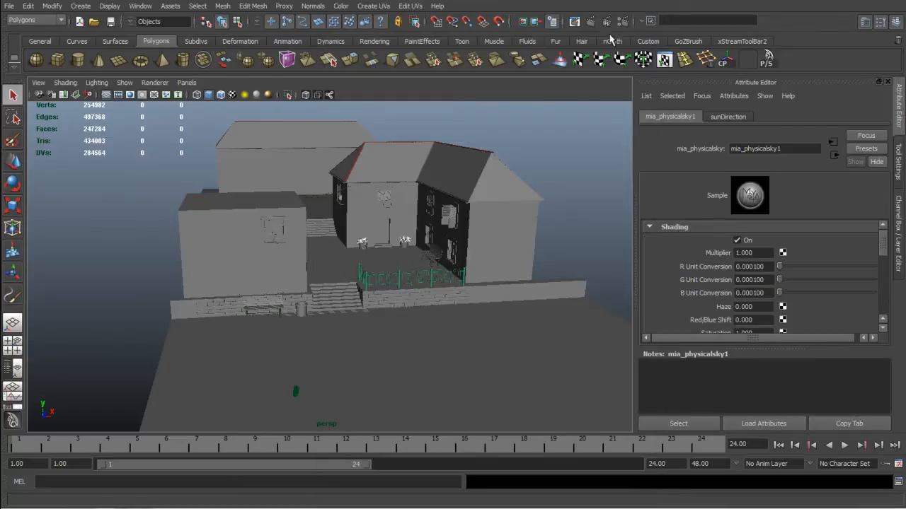
- Display the perspective view in wireframe around the stone steps
{"action": "key", "text": "4"}
{"action": "scroll", "coordinate": [357, 317], "scroll_direction": "up", "scroll_amount": 5}
{"action": "left_click_drag", "start_coordinate": [356, 318], "coordinate": [310, 342], "text": "alt"}
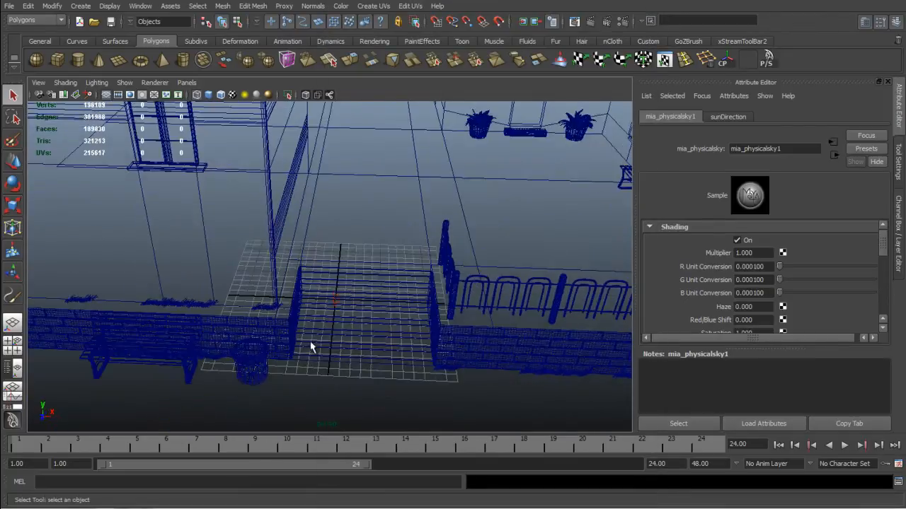
{"action": "scroll", "coordinate": [329, 309], "scroll_direction": "down", "scroll_amount": 3}
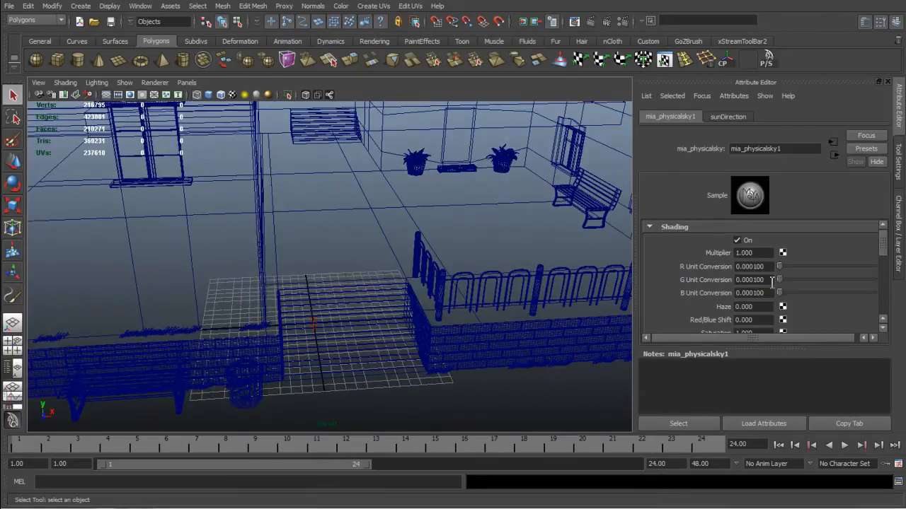
- Set the physical sky's Ground Color to a dark reddish brown with about 0.63 saturation
{"action": "scroll", "coordinate": [771, 282], "scroll_direction": "down", "scroll_amount": 4}
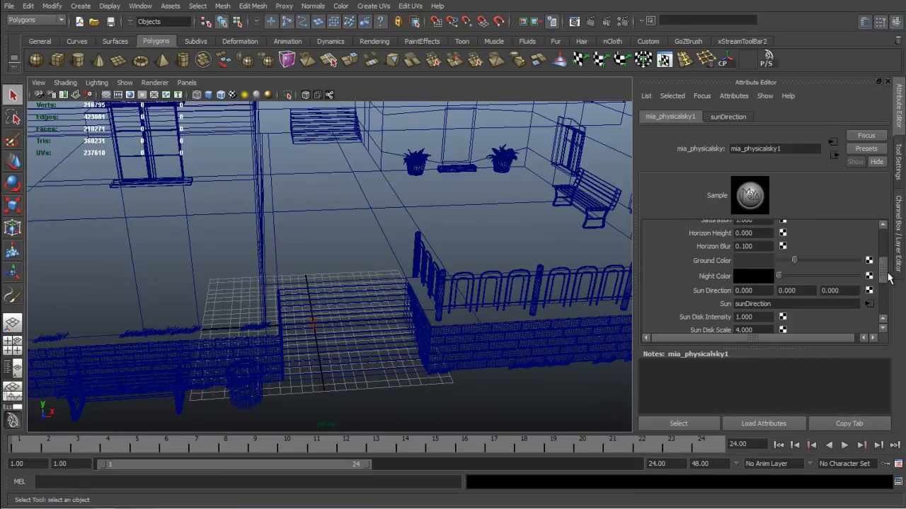
{"action": "left_click", "coordinate": [753, 277]}
{"action": "left_click", "coordinate": [754, 261]}
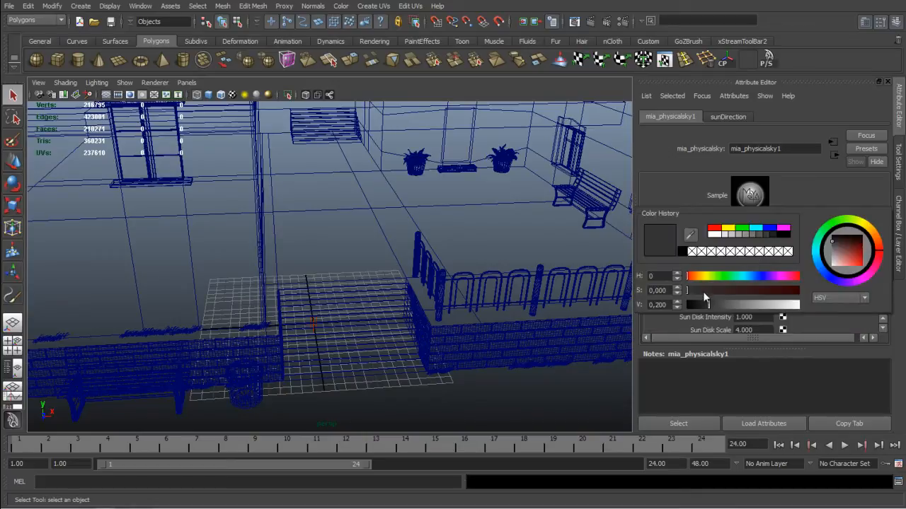
{"action": "left_click_drag", "start_coordinate": [882, 252], "coordinate": [878, 245]}
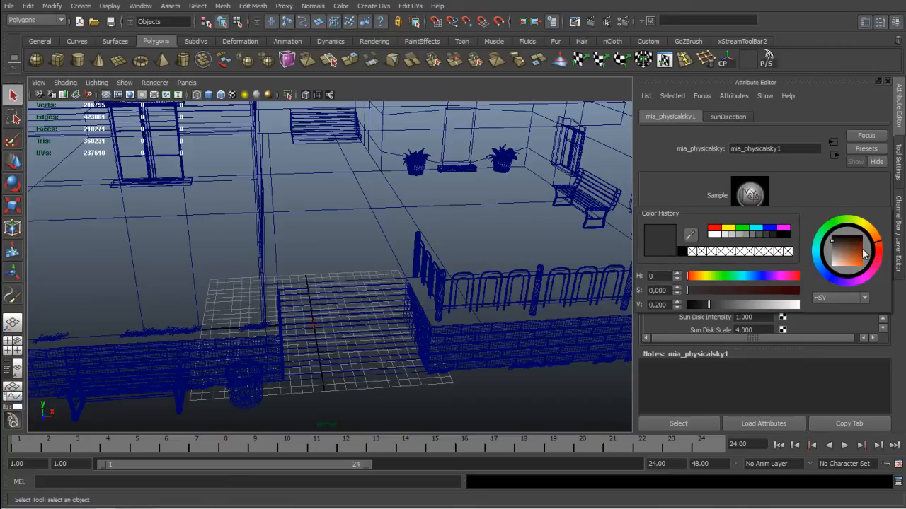
{"action": "mouse_move", "coordinate": [767, 293]}
{"action": "left_mouse_down"}
{"action": "mouse_move", "coordinate": [781, 293]}
{"action": "mouse_move", "coordinate": [756, 292]}
{"action": "left_mouse_up"}
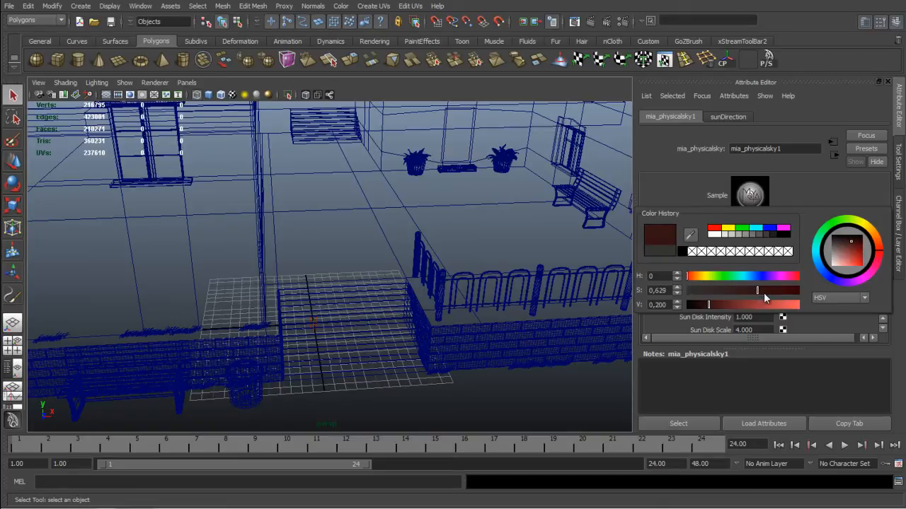
{"action": "left_click", "coordinate": [880, 251]}
{"action": "left_click_drag", "start_coordinate": [880, 251], "coordinate": [877, 248]}
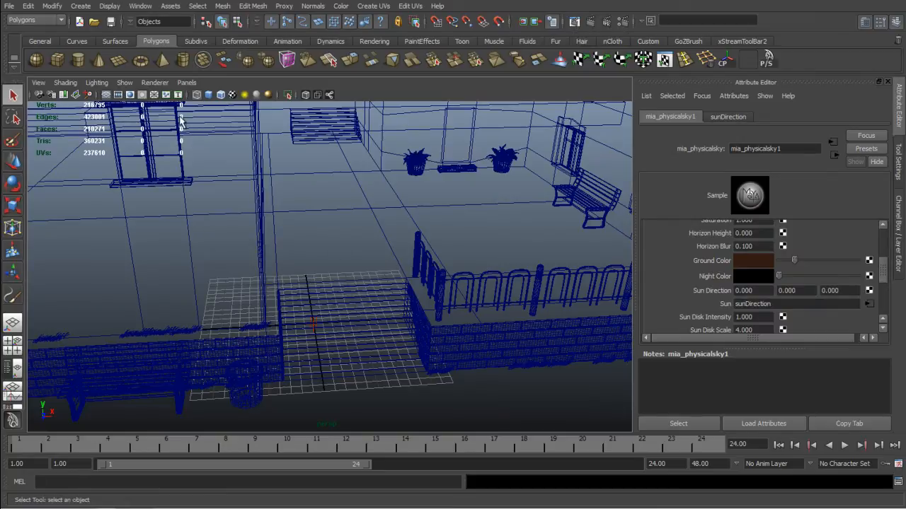
- Select the sun's directional light at the origin inside the steps and move it out in front of them
{"action": "left_click", "coordinate": [412, 269]}
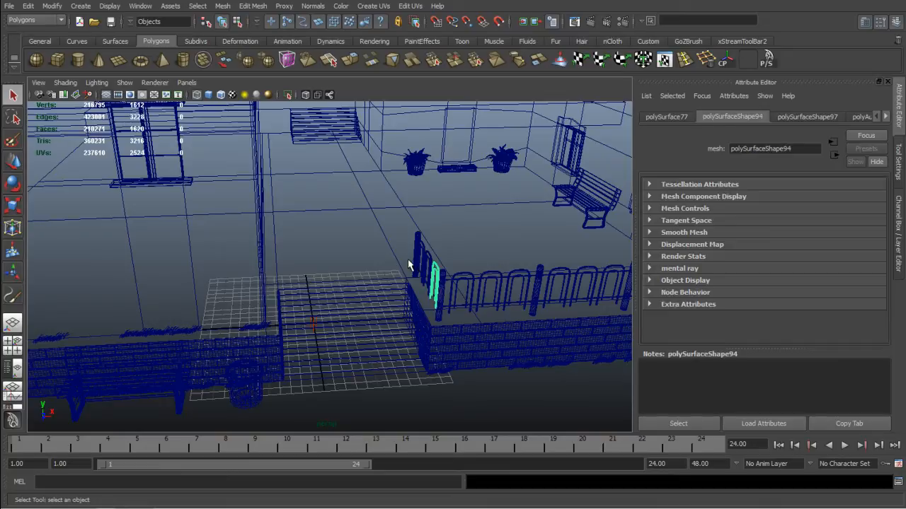
{"action": "left_click", "coordinate": [312, 322]}
{"action": "key", "text": "f"}
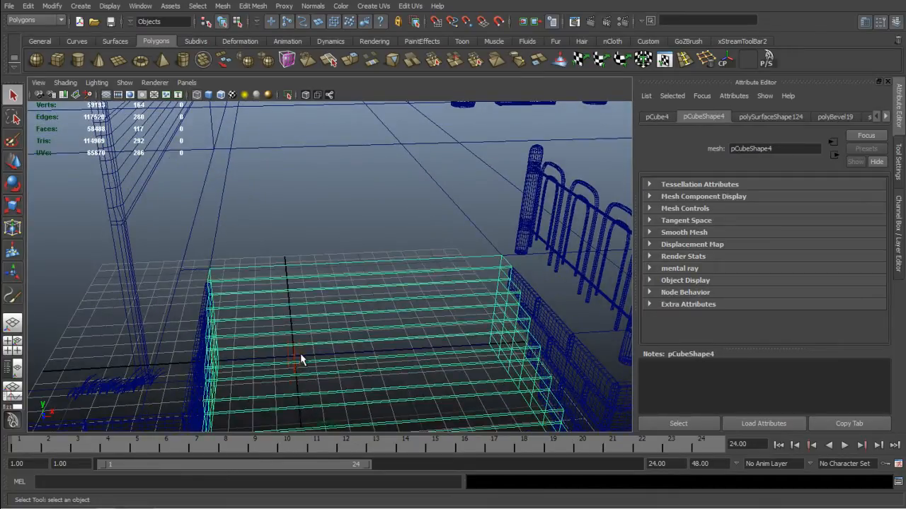
{"action": "left_click", "coordinate": [295, 358]}
{"action": "key", "text": "w"}
{"action": "scroll", "coordinate": [311, 345], "scroll_direction": "down", "scroll_amount": 5}
{"action": "left_click_drag", "start_coordinate": [314, 343], "coordinate": [353, 358], "text": "alt"}
{"action": "left_click_drag", "start_coordinate": [296, 315], "coordinate": [378, 364]}
- Rotate the sun's directional light to about -75, -60.115, 0 using the four-view layout
{"action": "key", "text": "space"}
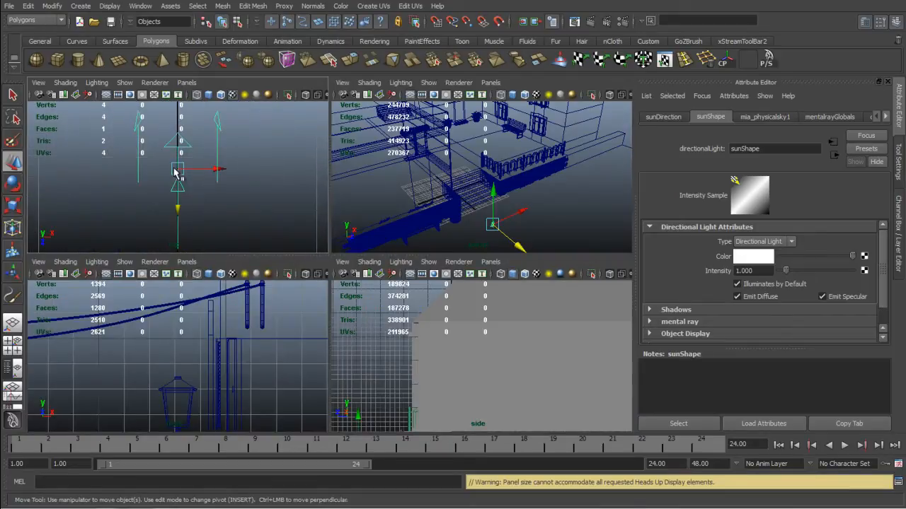
{"action": "key", "text": "space"}
{"action": "left_click", "coordinate": [329, 253]}
{"action": "left_click_drag", "start_coordinate": [329, 252], "coordinate": [279, 250]}
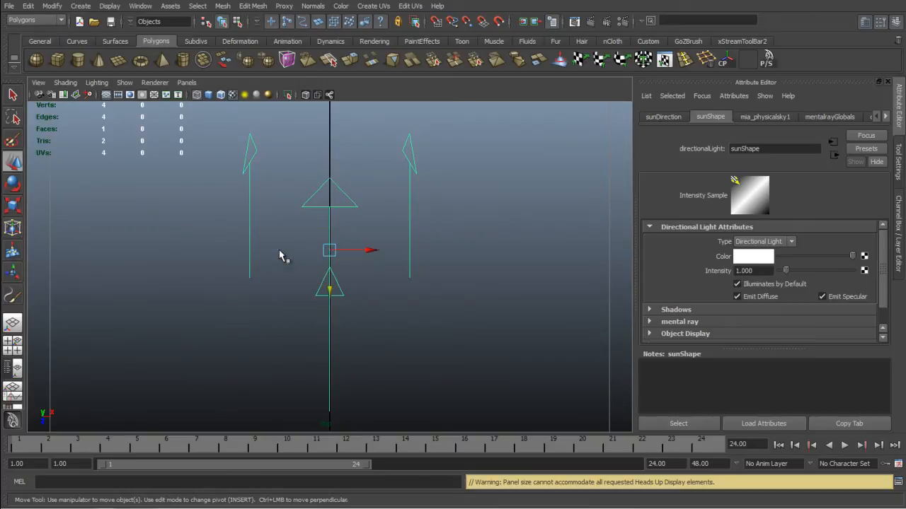
{"action": "key", "text": "e"}
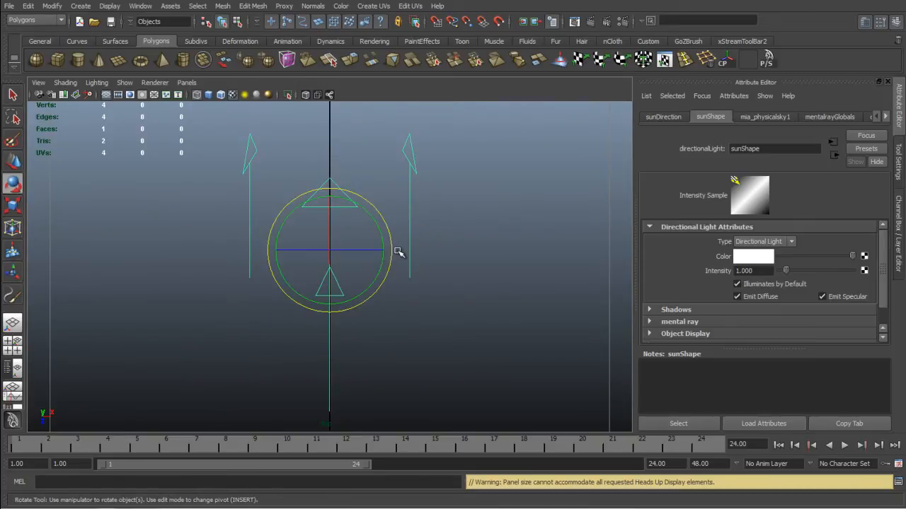
{"action": "key", "text": "space"}
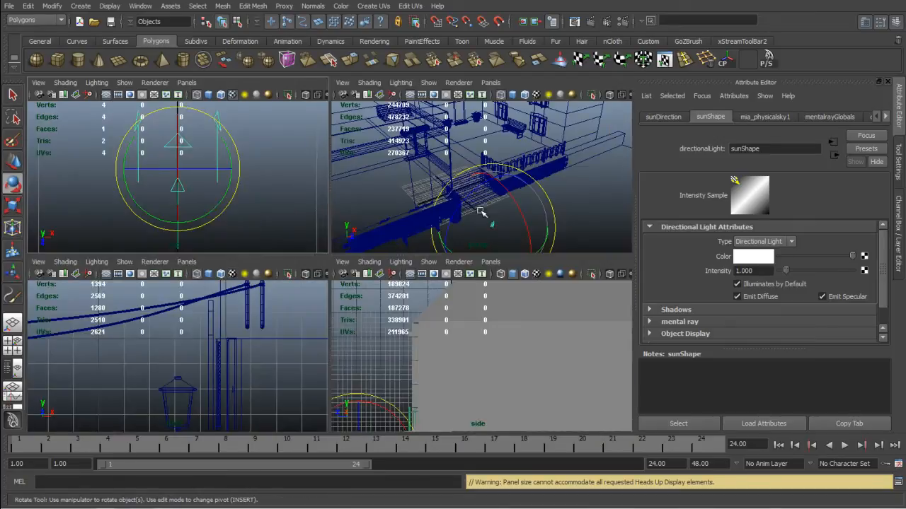
{"action": "left_click_drag", "start_coordinate": [567, 227], "coordinate": [416, 202], "text": "alt"}
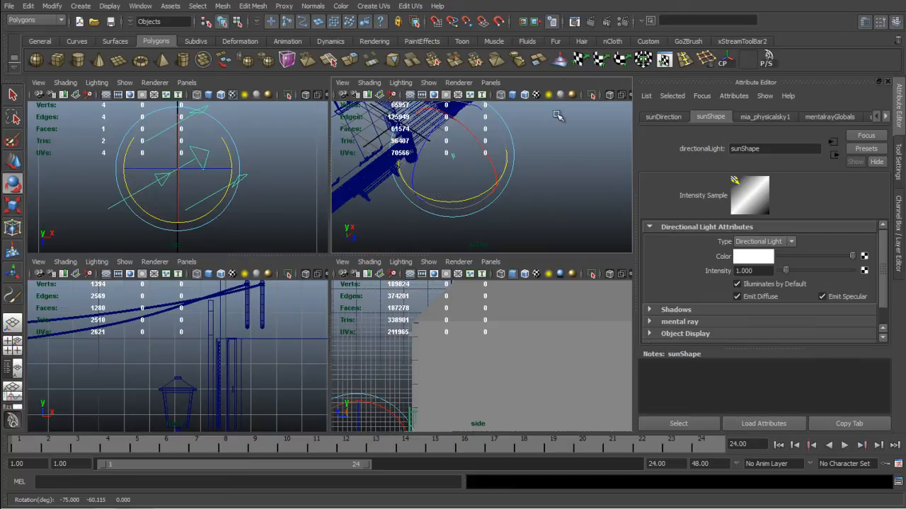
- Keep the current image in the Render View, lower the Max Sample Level to 0 and render the frame again
{"action": "left_click", "coordinate": [573, 20]}
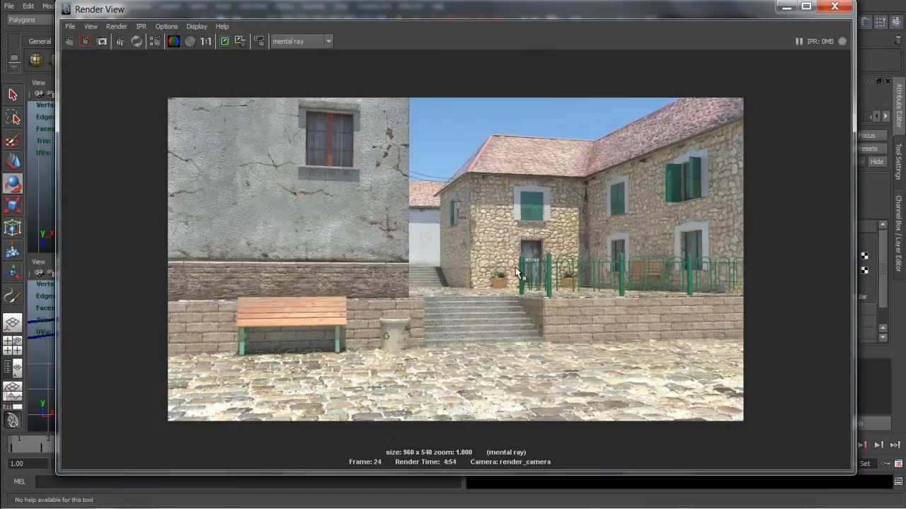
{"action": "left_click", "coordinate": [230, 42]}
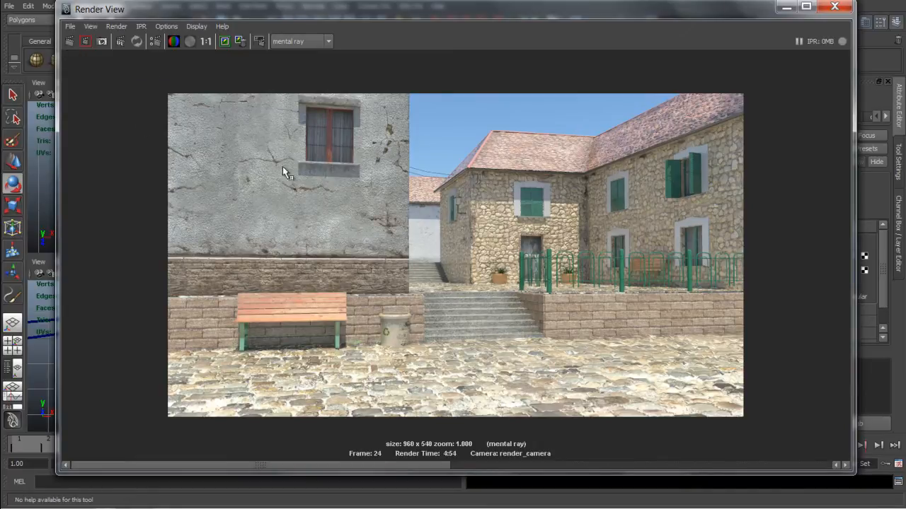
{"action": "left_click", "coordinate": [155, 41]}
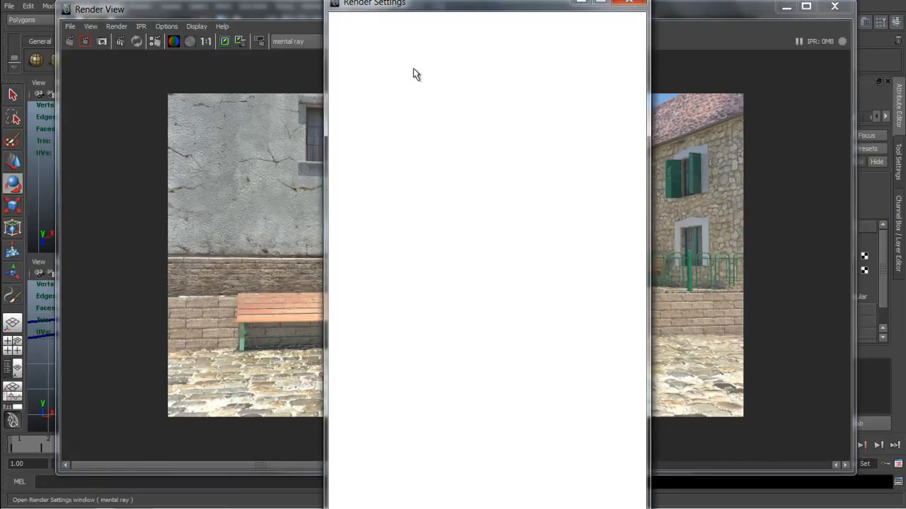
{"action": "left_click", "coordinate": [467, 69]}
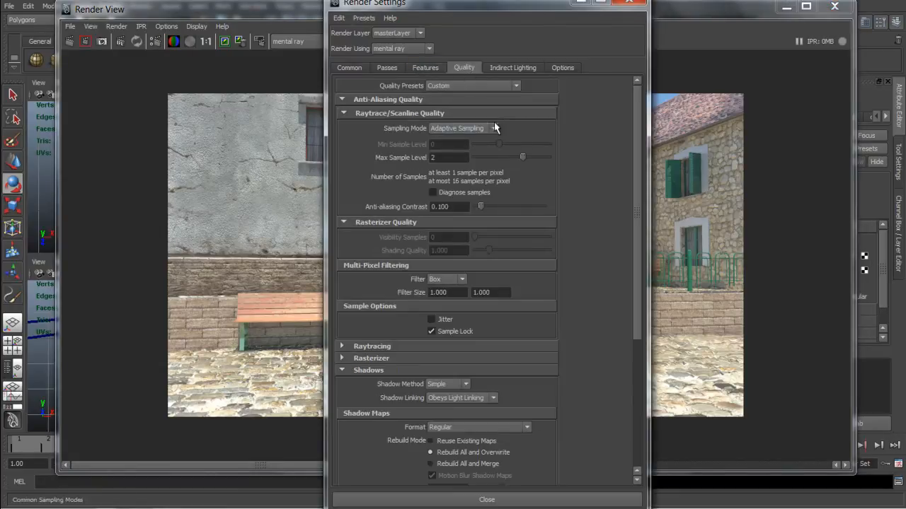
{"action": "left_click", "coordinate": [629, 2]}
{"action": "left_click", "coordinate": [67, 41]}
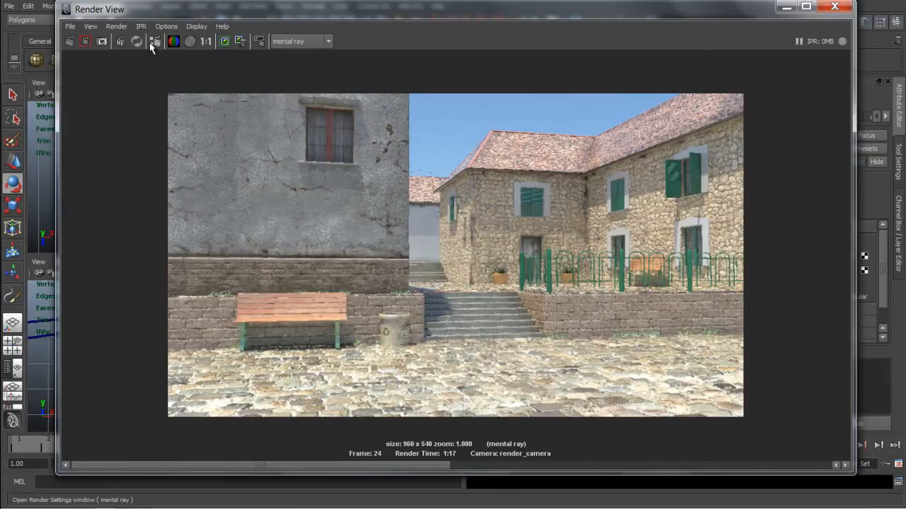
- Raise the anti-aliasing Max Sample Level to 4 in the render quality settings
{"action": "left_click", "coordinate": [155, 42]}
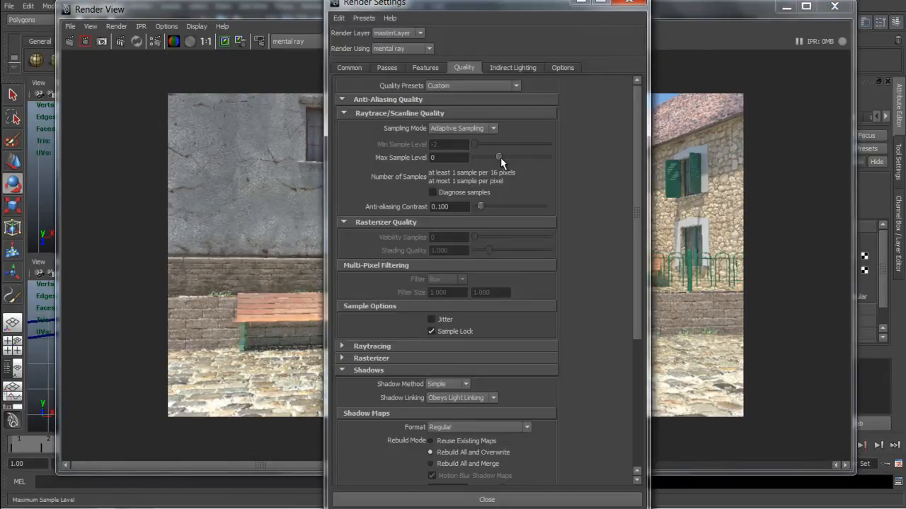
{"action": "left_click_drag", "start_coordinate": [500, 157], "coordinate": [565, 162]}
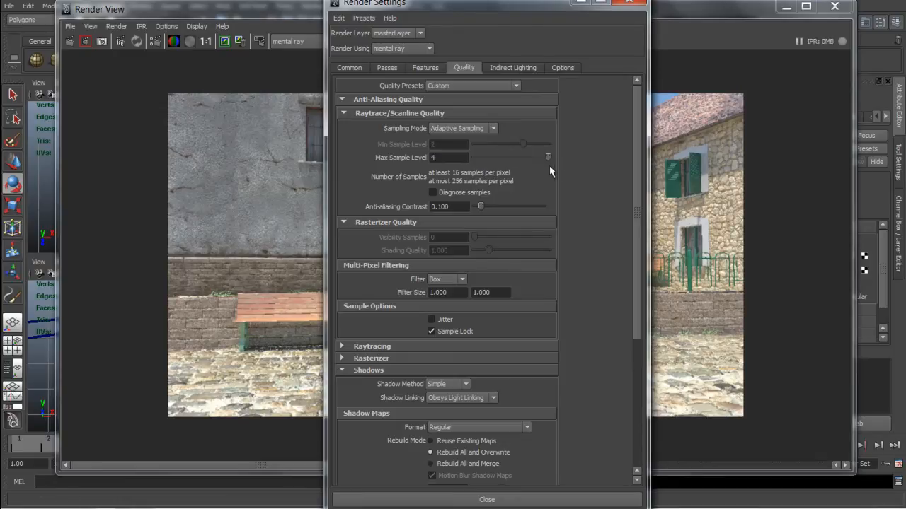
{"action": "left_click", "coordinate": [515, 497]}
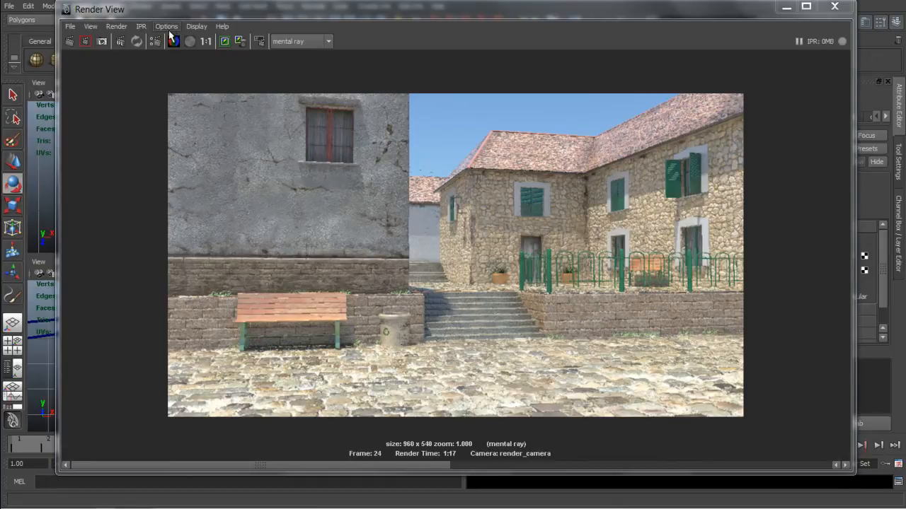
- Set the test resolution to the full Render Settings size (1280x720) and reopen the render settings
{"action": "left_click", "coordinate": [192, 26]}
{"action": "mouse_move", "coordinate": [166, 27]}
{"action": "mouse_move", "coordinate": [195, 58]}
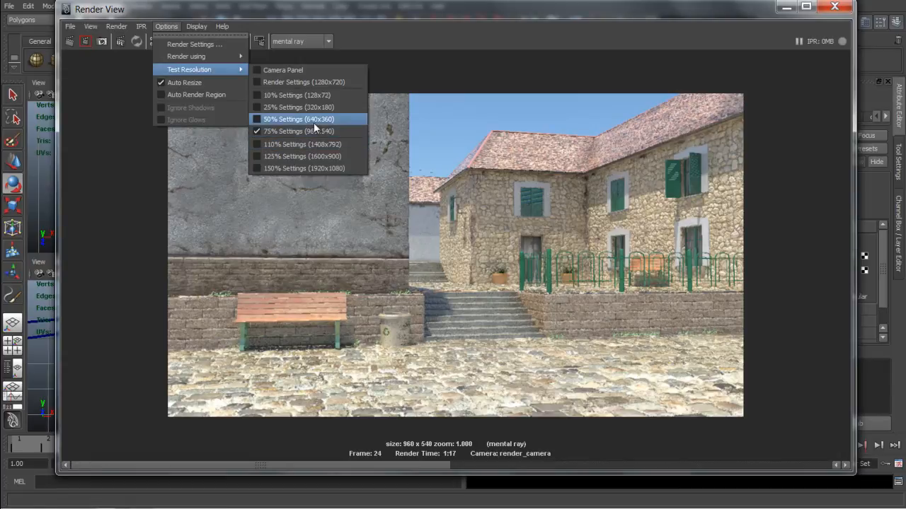
{"action": "left_click", "coordinate": [308, 83]}
{"action": "left_click", "coordinate": [155, 41]}
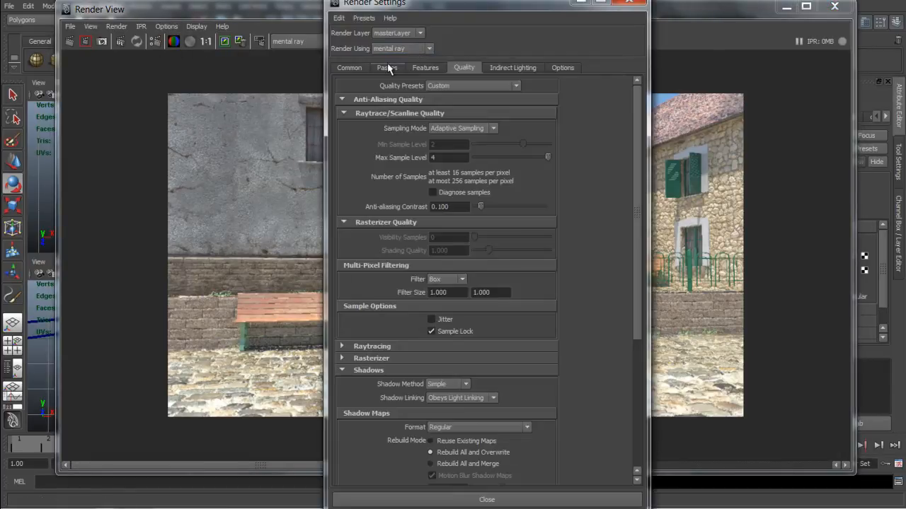
- Check the output width, height and image size preset in the common render settings, then close the settings
{"action": "left_click", "coordinate": [361, 69]}
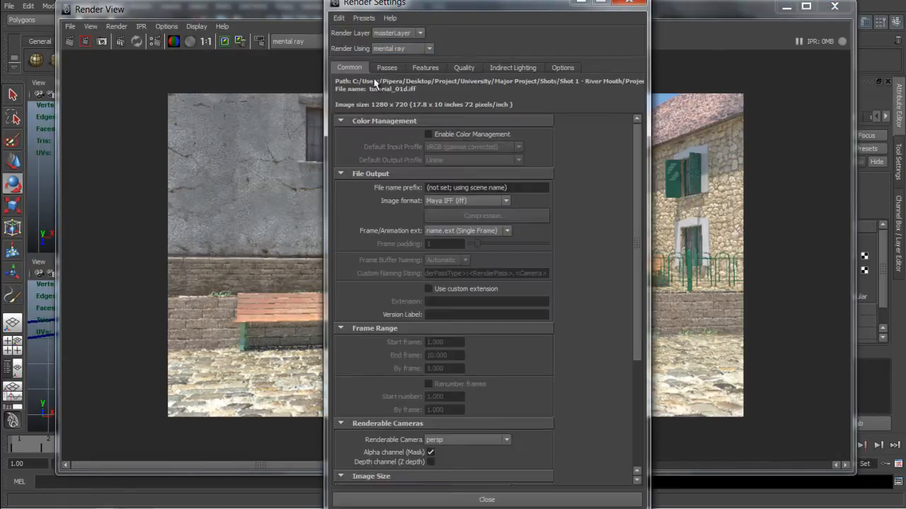
{"action": "left_click_drag", "start_coordinate": [638, 234], "coordinate": [631, 353]}
{"action": "double_click", "coordinate": [445, 380]}
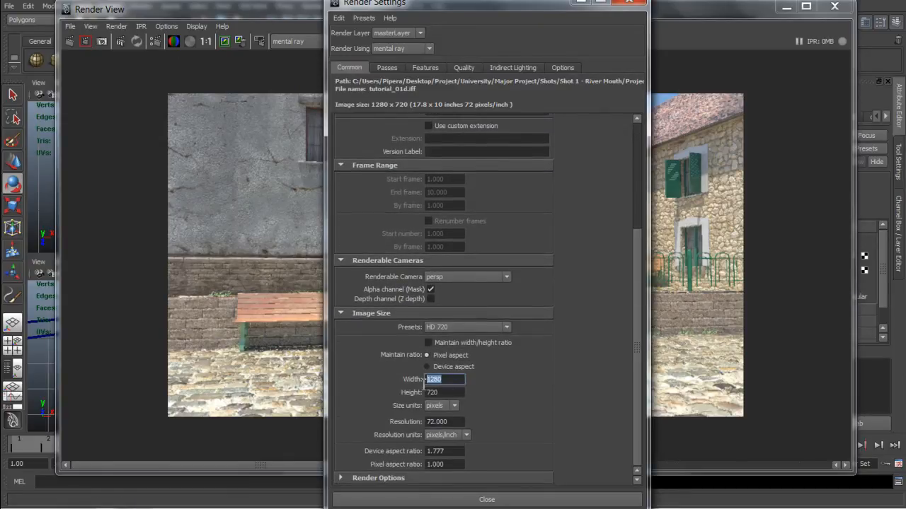
{"action": "key", "text": "Tab"}
{"action": "left_click", "coordinate": [462, 327]}
{"action": "left_click", "coordinate": [462, 327]}
{"action": "left_click", "coordinate": [487, 499]}
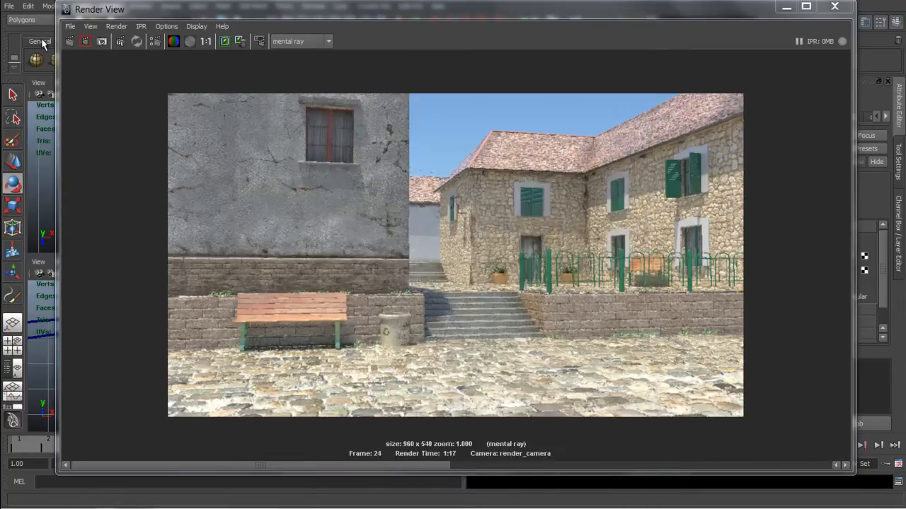
- Render the frame in the Render View from render_camera
{"action": "left_click", "coordinate": [116, 26]}
{"action": "mouse_move", "coordinate": [141, 26]}
{"action": "mouse_move", "coordinate": [163, 94]}
{"action": "left_click", "coordinate": [290, 124]}
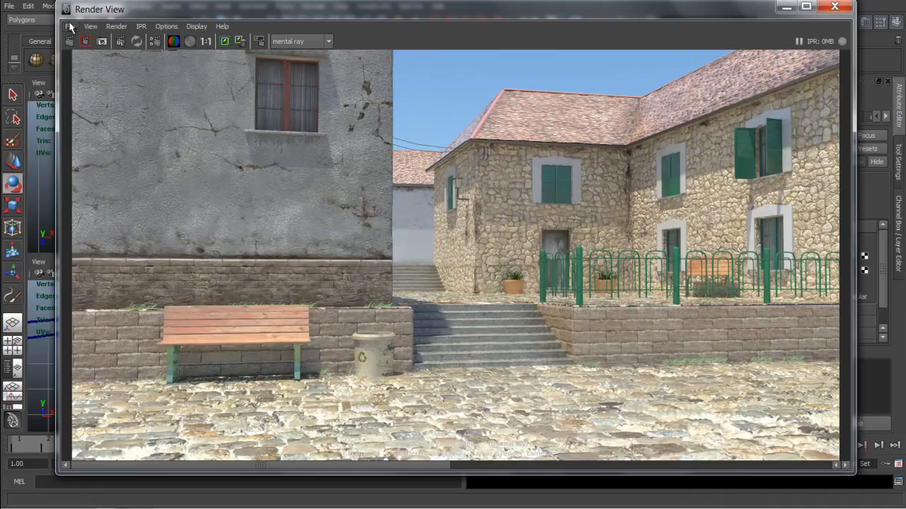
- Save the rendered image to the Desktop as a Targa file named render and close the Render View
{"action": "left_click", "coordinate": [70, 27]}
{"action": "left_click", "coordinate": [103, 58]}
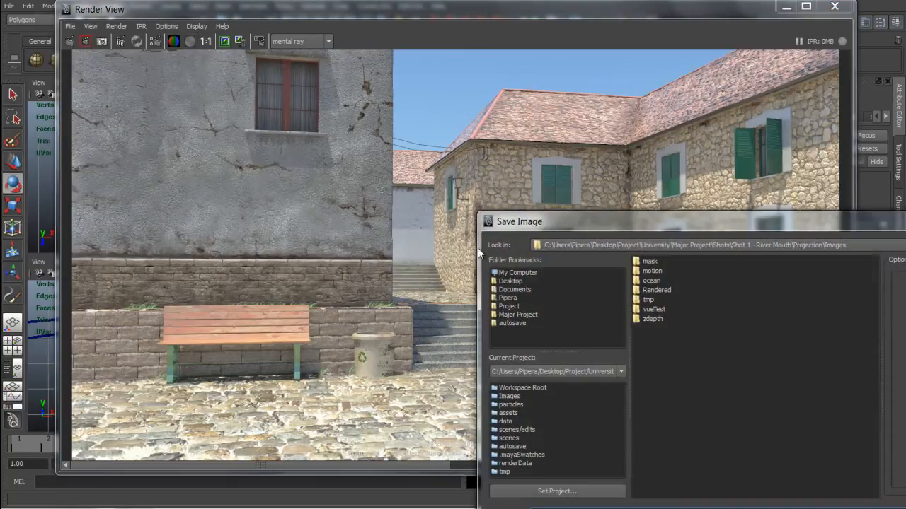
{"action": "left_click", "coordinate": [513, 281]}
{"action": "left_click_drag", "start_coordinate": [613, 221], "coordinate": [417, 163]}
{"action": "left_click", "coordinate": [423, 456]}
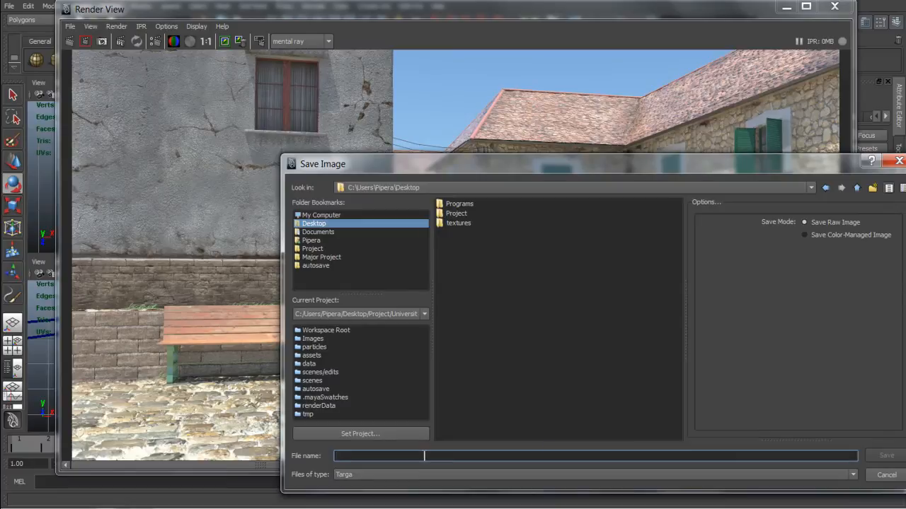
{"action": "type", "text": "re"}
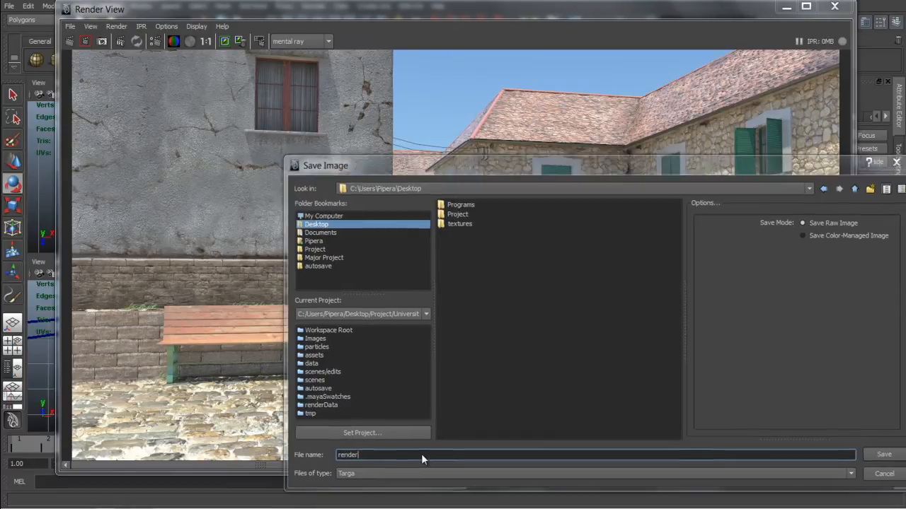
{"action": "type", "text": "nder"}
{"action": "key", "text": "Return"}
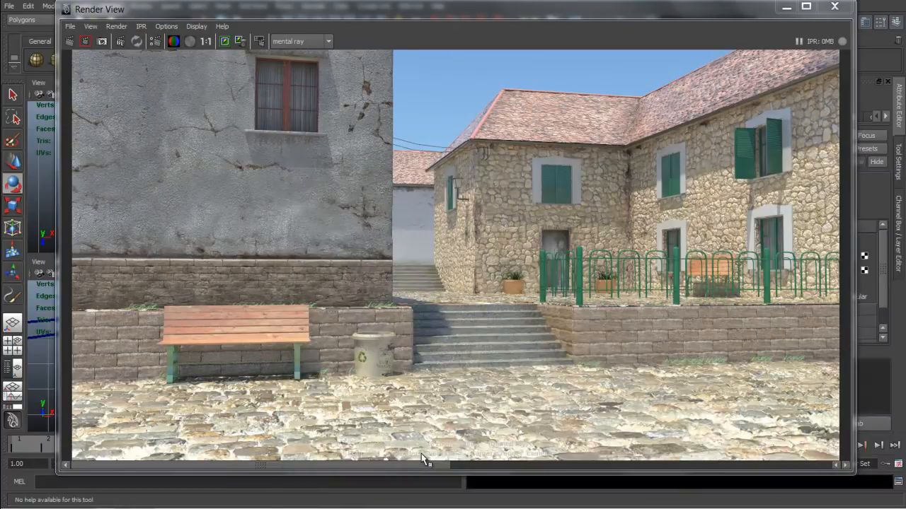
{"action": "left_click", "coordinate": [841, 8]}
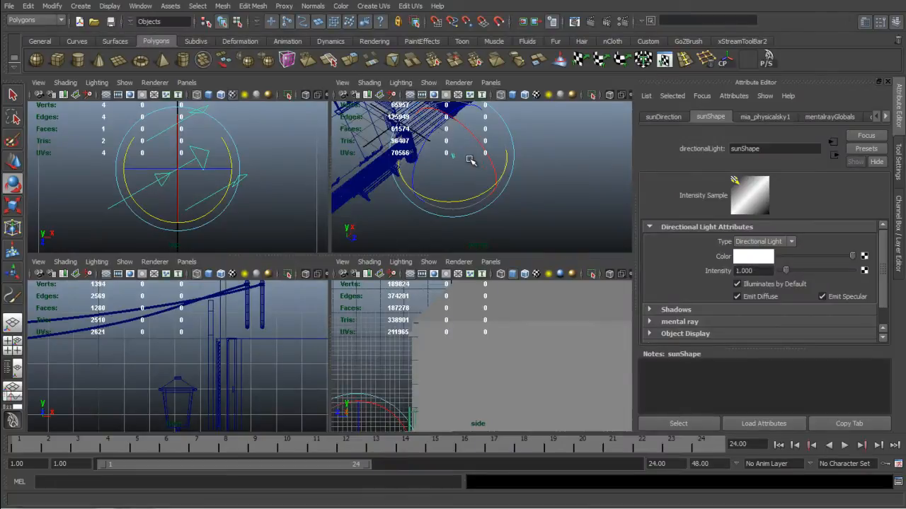
- Show the perspective view full size in shaded mode and select all geometry in the scene by type
{"action": "left_click_drag", "start_coordinate": [530, 196], "coordinate": [457, 187], "text": "alt"}
{"action": "key", "text": "w"}
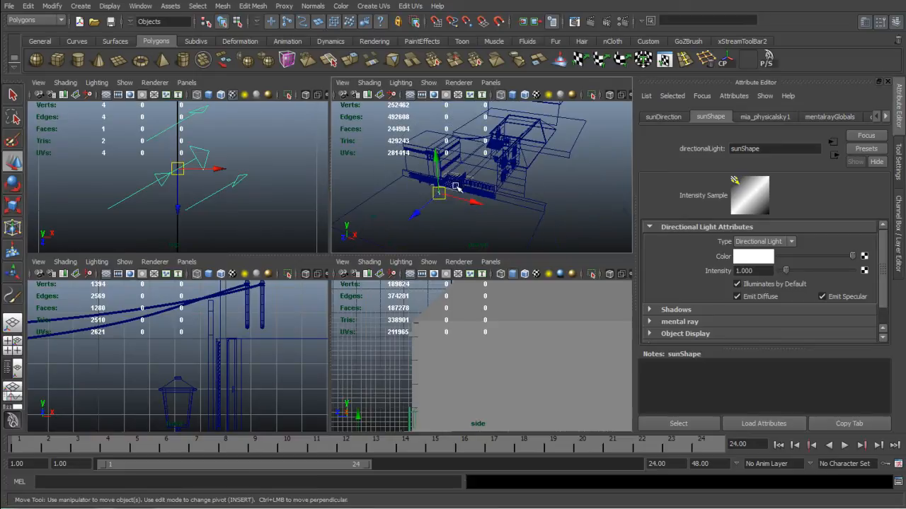
{"action": "key", "text": "space"}
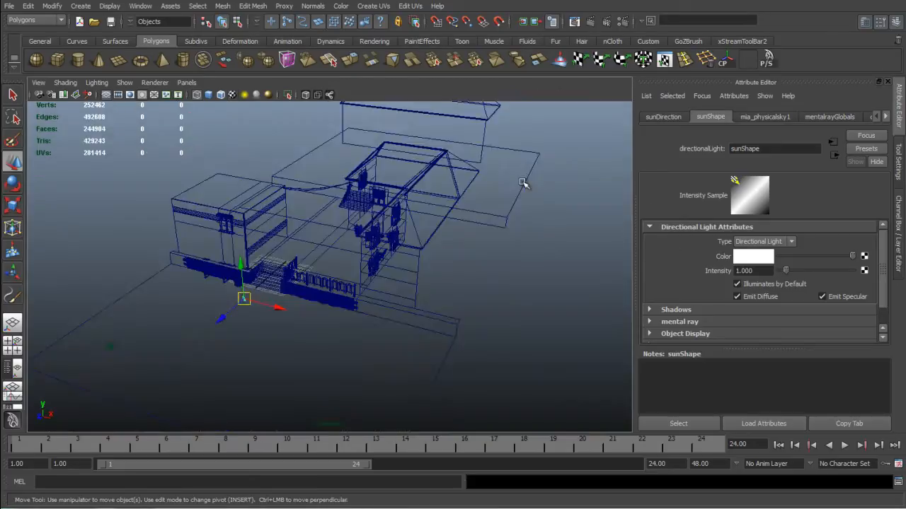
{"action": "key", "text": "5"}
{"action": "left_click", "coordinate": [401, 244]}
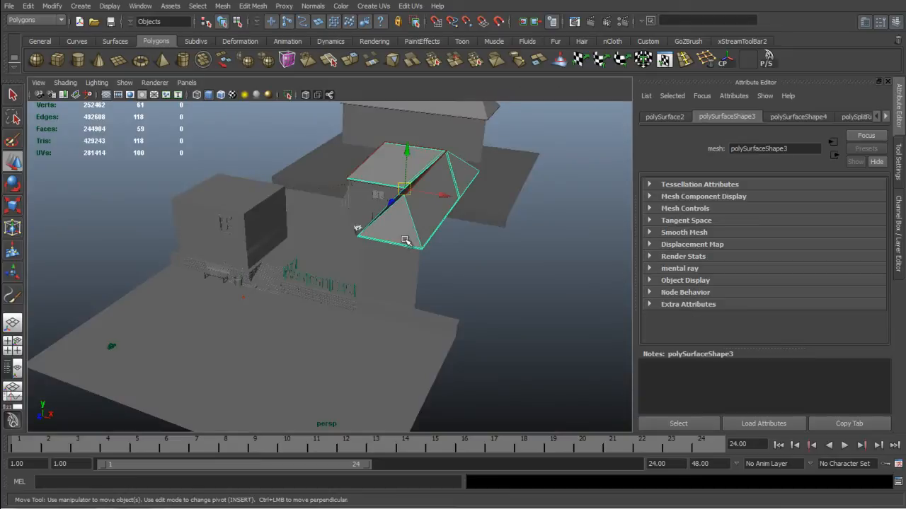
{"action": "left_click", "coordinate": [28, 6]}
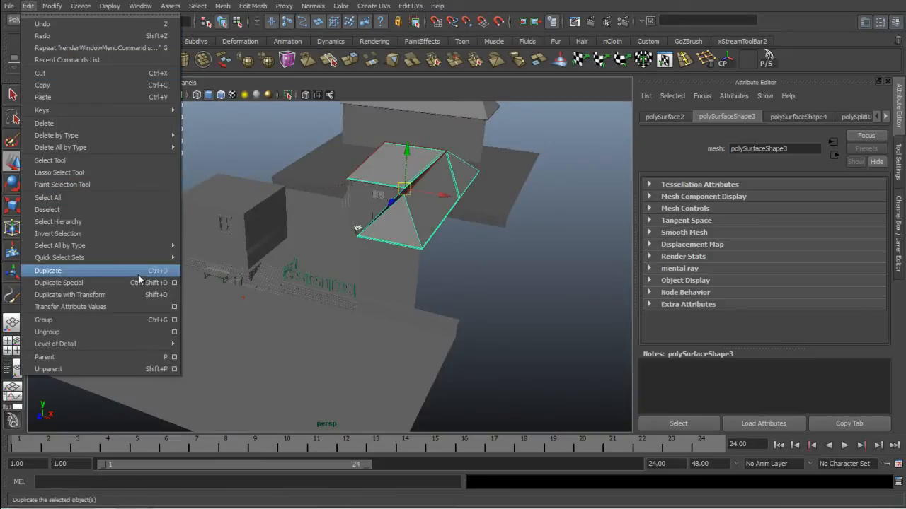
{"action": "mouse_move", "coordinate": [112, 246]}
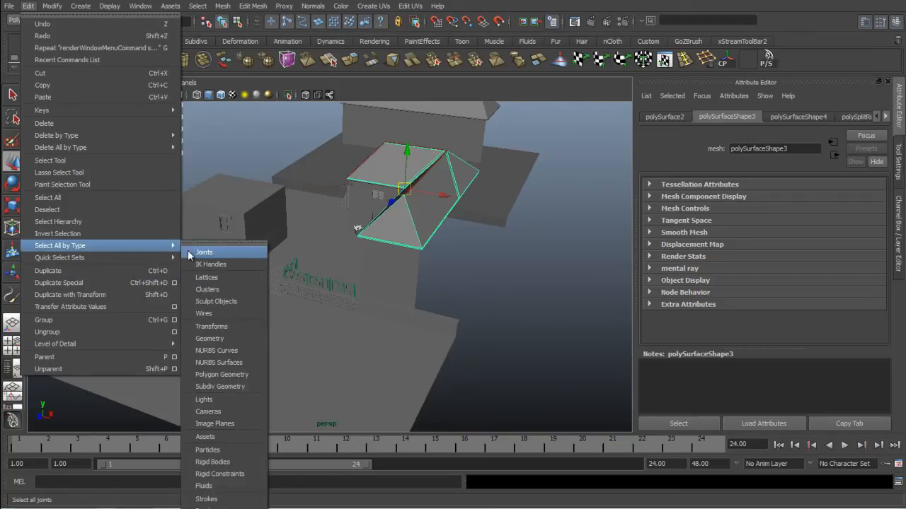
{"action": "left_click", "coordinate": [228, 337]}
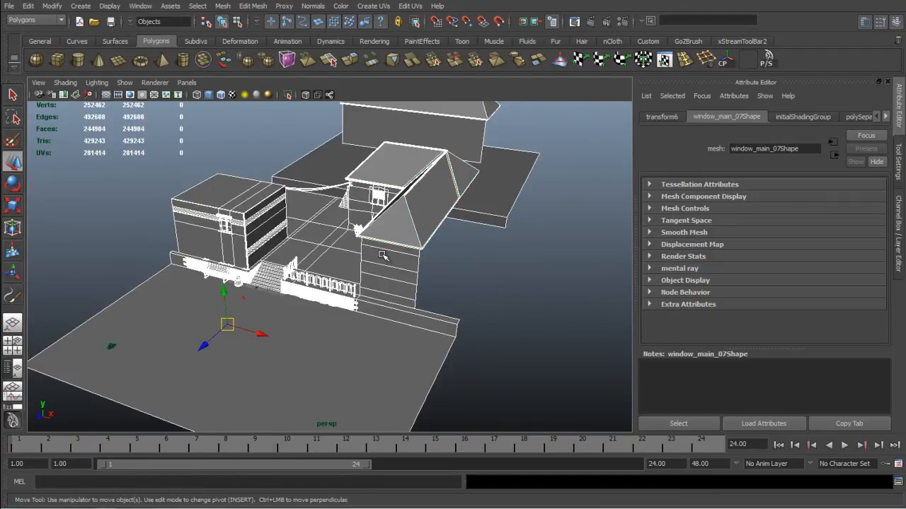
- Assign a new Surface Shader to the selected geometry and map its Out Color with a mib_amb_occlusion texture
{"action": "right_click_drag", "start_coordinate": [382, 255], "coordinate": [409, 441]}
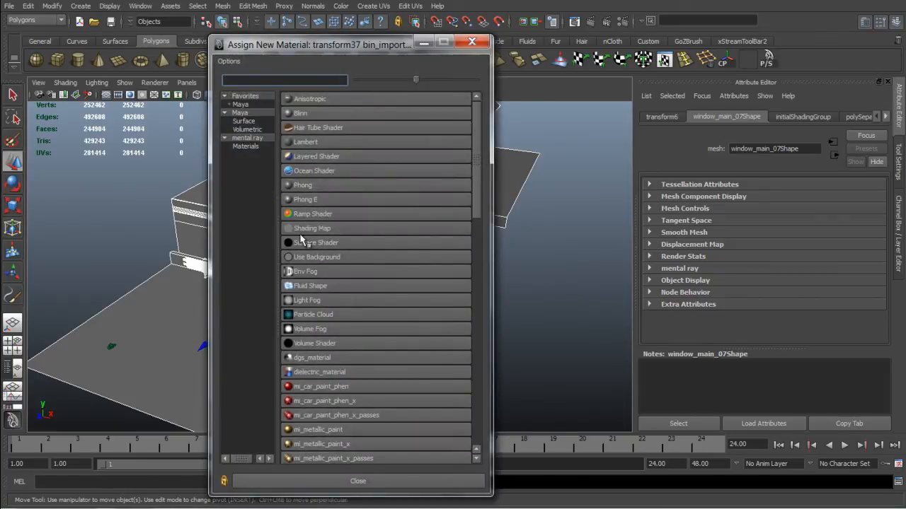
{"action": "left_click", "coordinate": [322, 243]}
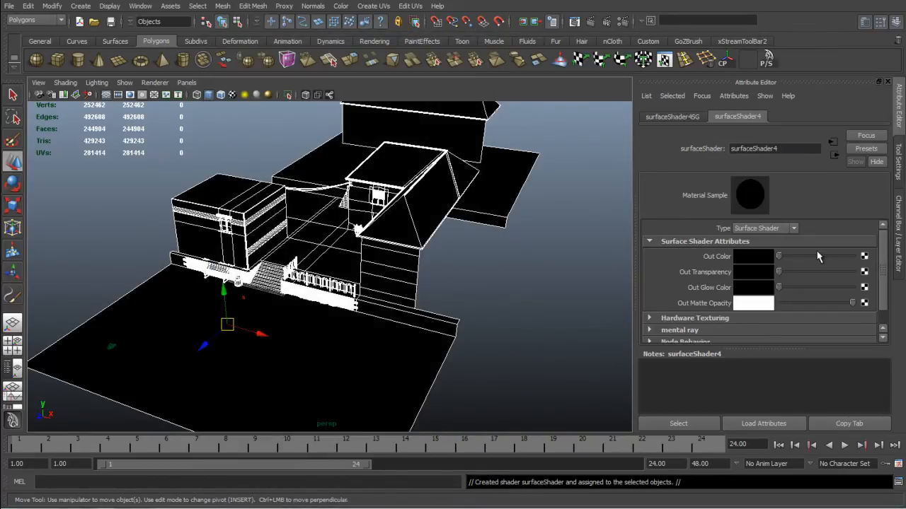
{"action": "left_click", "coordinate": [863, 255]}
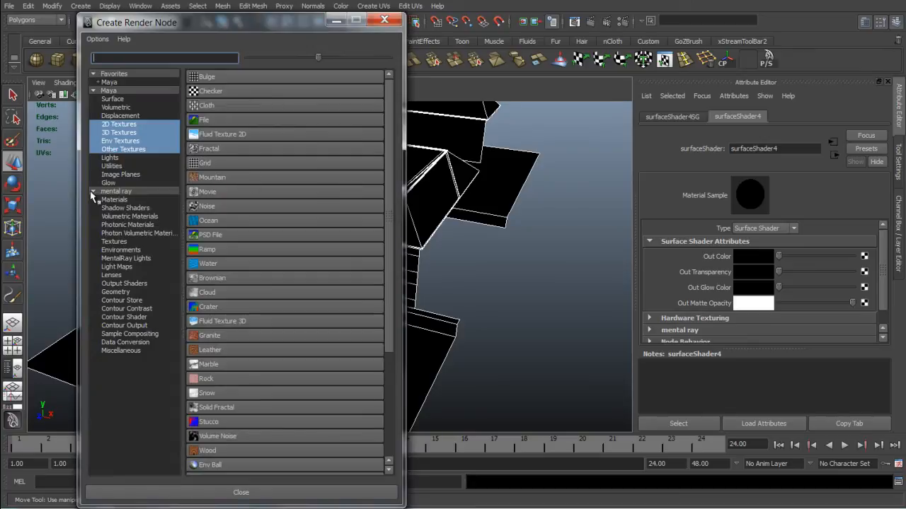
{"action": "left_click", "coordinate": [114, 242]}
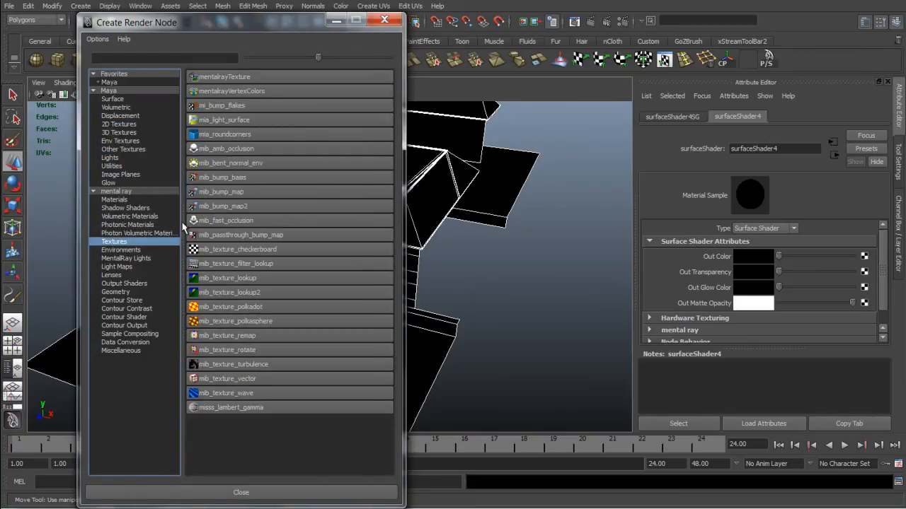
{"action": "left_click", "coordinate": [244, 150]}
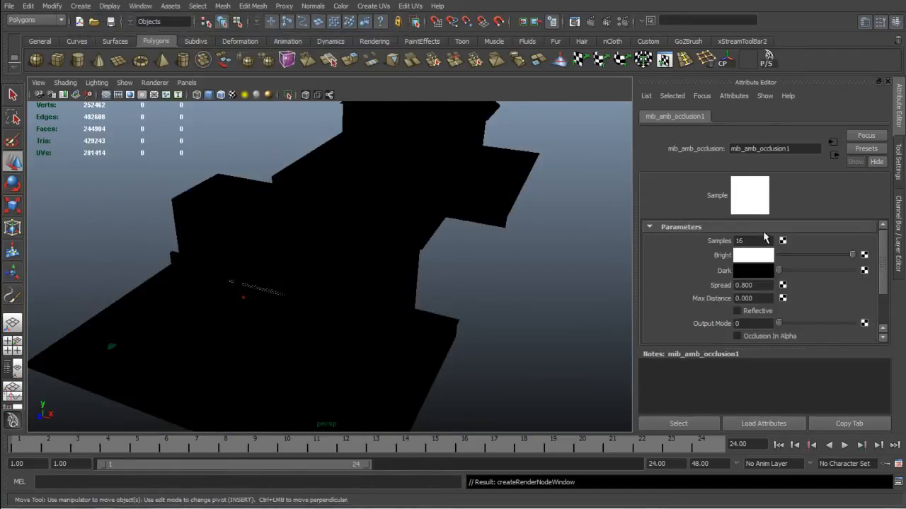
- Set the ambient occlusion texture's Samples to 128 and its Max Distance to 1
{"action": "left_click", "coordinate": [761, 241]}
{"action": "type", "text": "128"}
{"action": "key", "text": "Tab"}
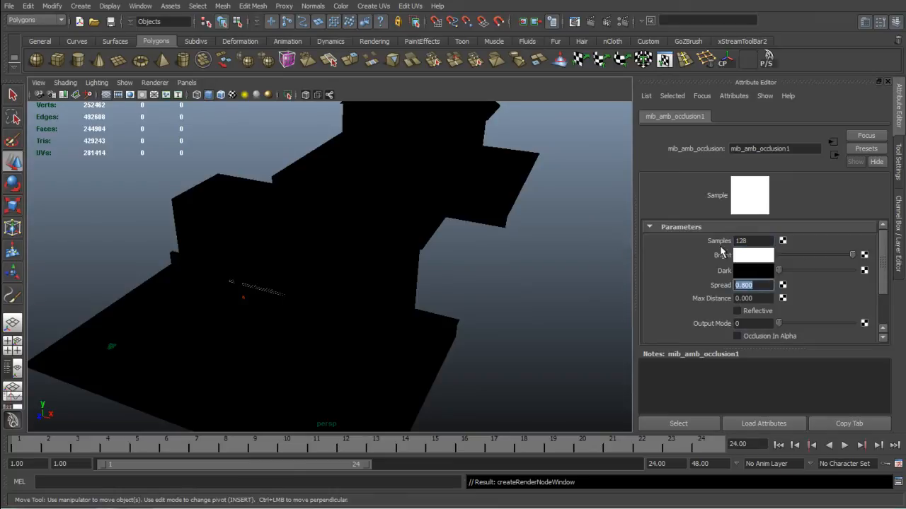
{"action": "left_click", "coordinate": [762, 298]}
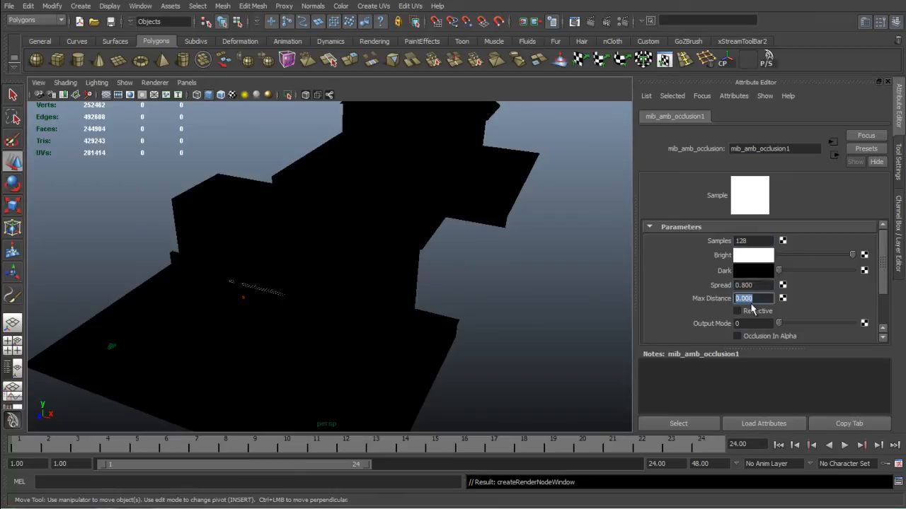
{"action": "type", "text": "1"}
{"action": "key", "text": "Tab"}
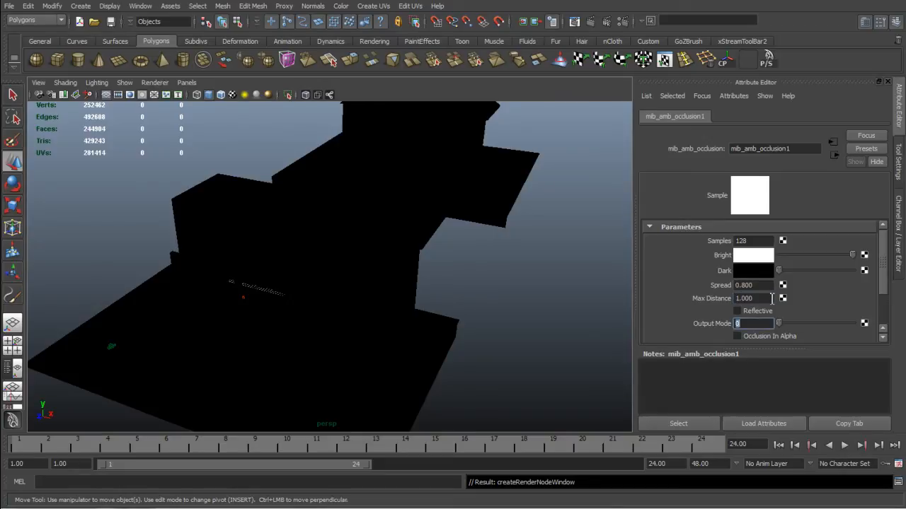
- Turn off Final Gathering and delete the Physical Sun and Sky in the indirect lighting render settings
{"action": "left_click", "coordinate": [624, 22]}
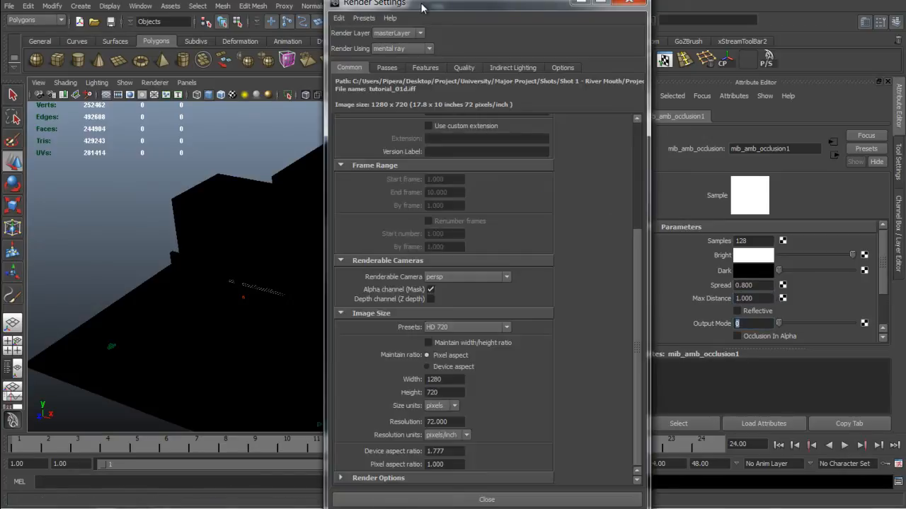
{"action": "left_click", "coordinate": [510, 68]}
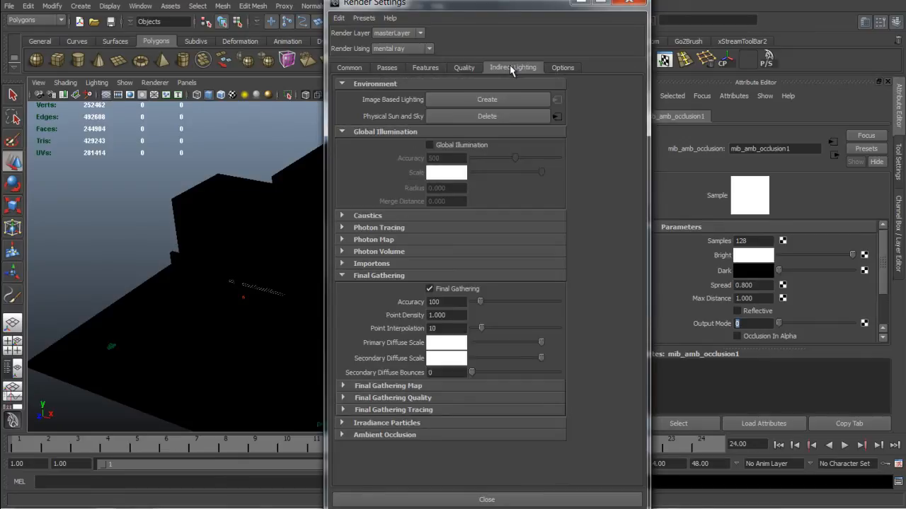
{"action": "left_click", "coordinate": [467, 289]}
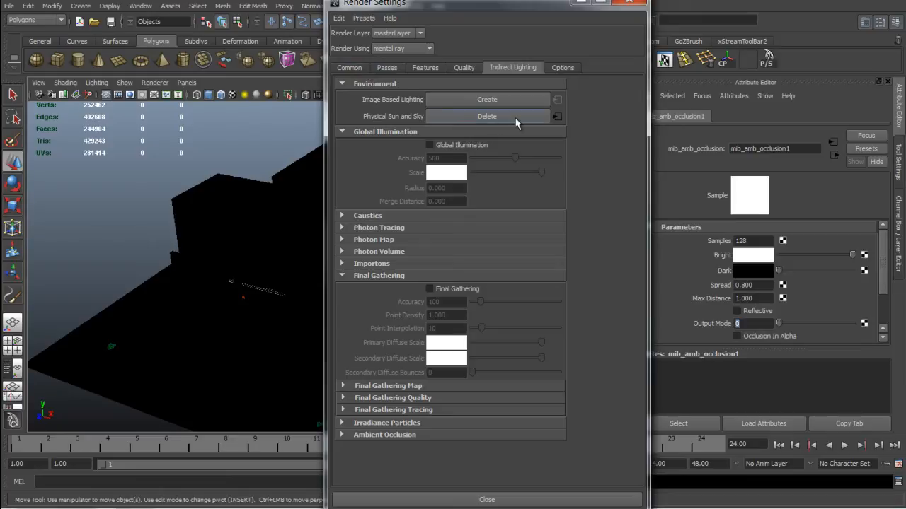
{"action": "left_click", "coordinate": [481, 123]}
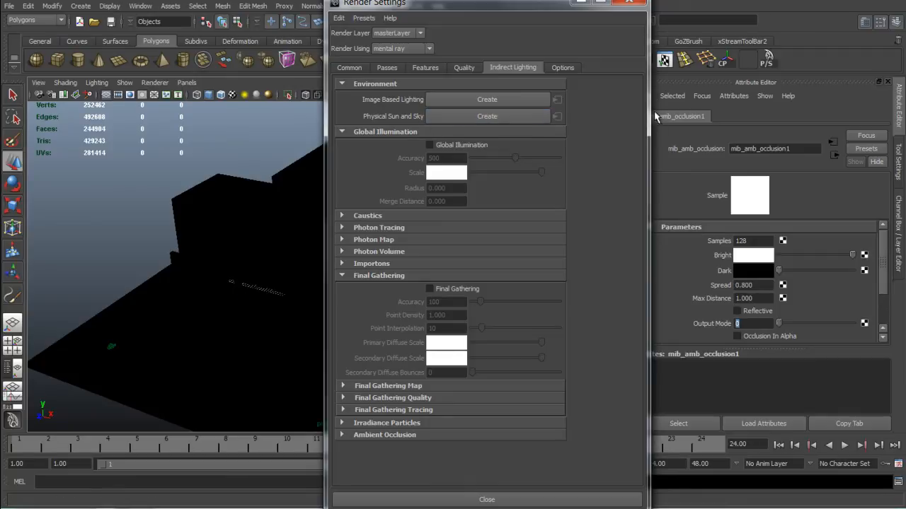
{"action": "left_click", "coordinate": [620, 5]}
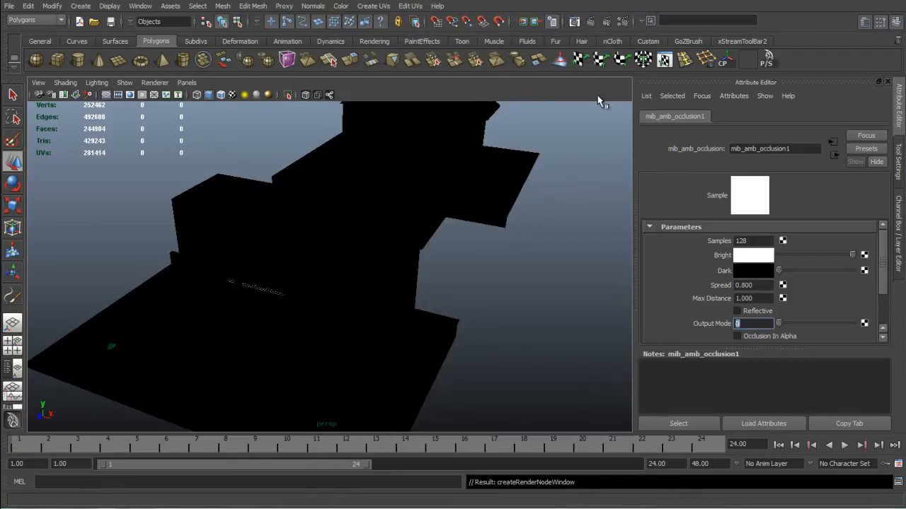
- Render the ambient occlusion pass and save it to the Desktop as a Targa file named render_ao
{"action": "left_click", "coordinate": [589, 23]}
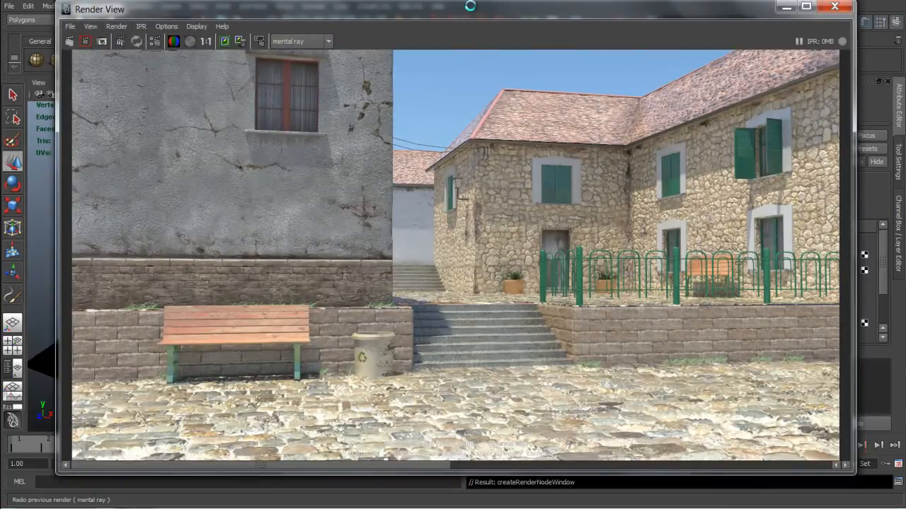
{"action": "left_click", "coordinate": [73, 44]}
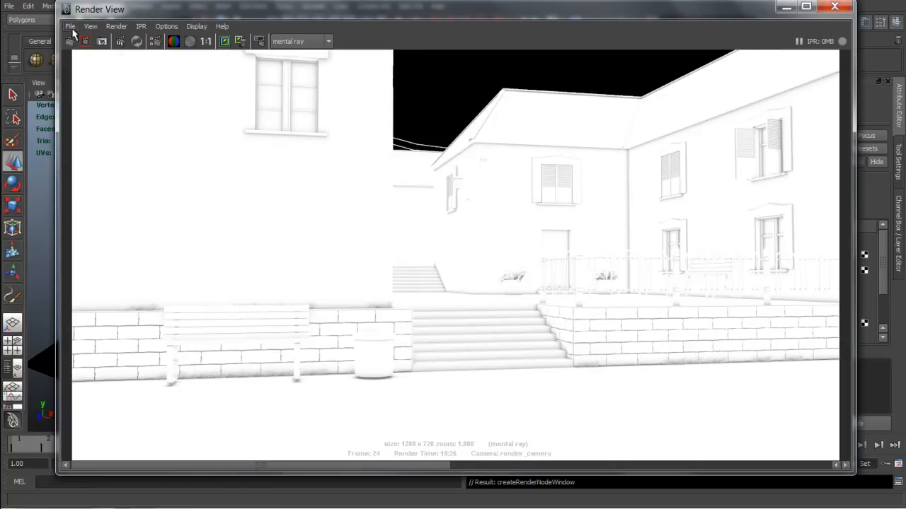
{"action": "left_click", "coordinate": [71, 27]}
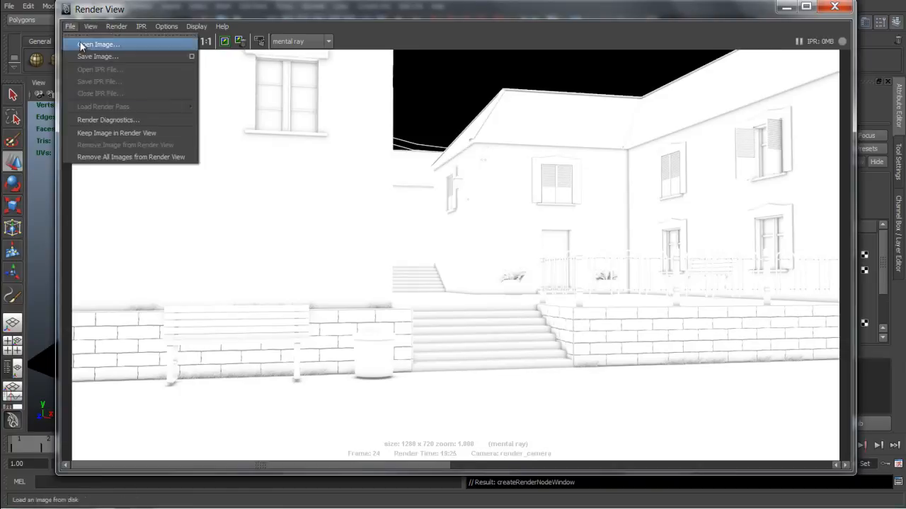
{"action": "left_click", "coordinate": [116, 58]}
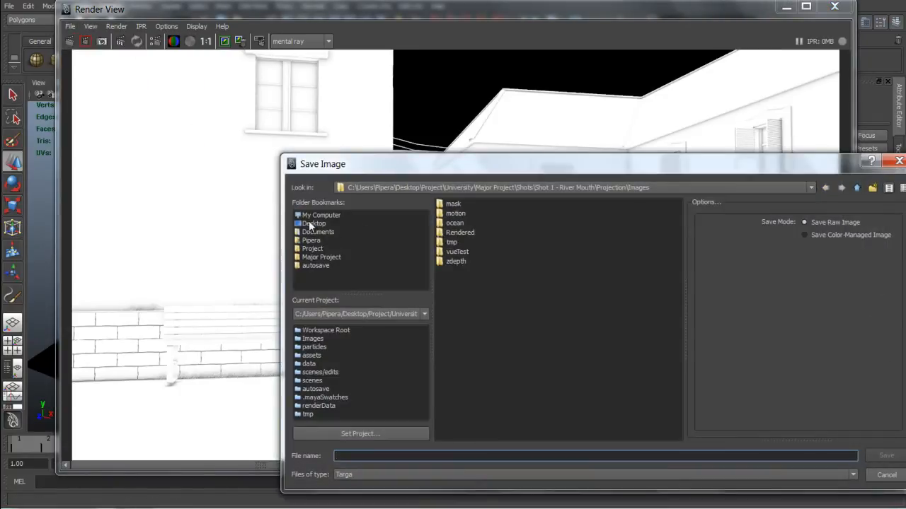
{"action": "left_click", "coordinate": [311, 226]}
{"action": "left_click", "coordinate": [385, 456]}
{"action": "left_click", "coordinate": [460, 234]}
{"action": "left_click_drag", "start_coordinate": [356, 456], "coordinate": [390, 457]}
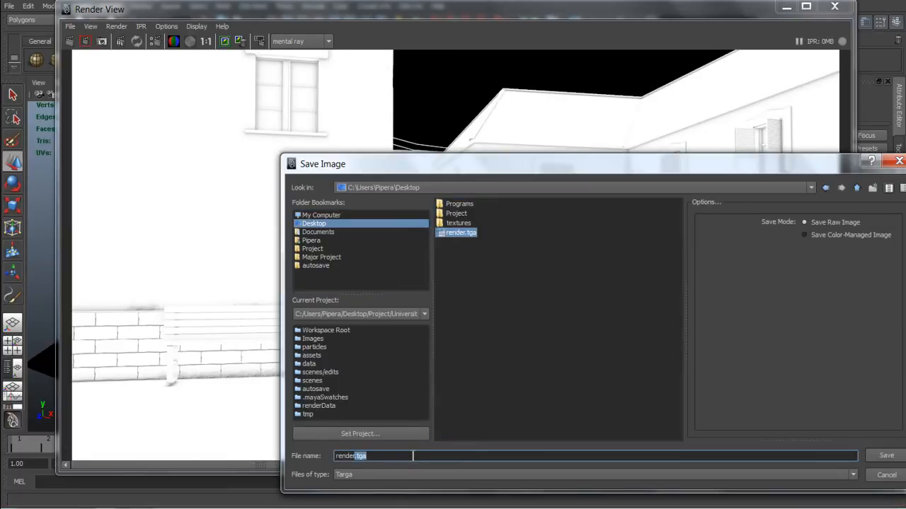
{"action": "type", "text": "_ao"}
{"action": "key", "text": "Return"}
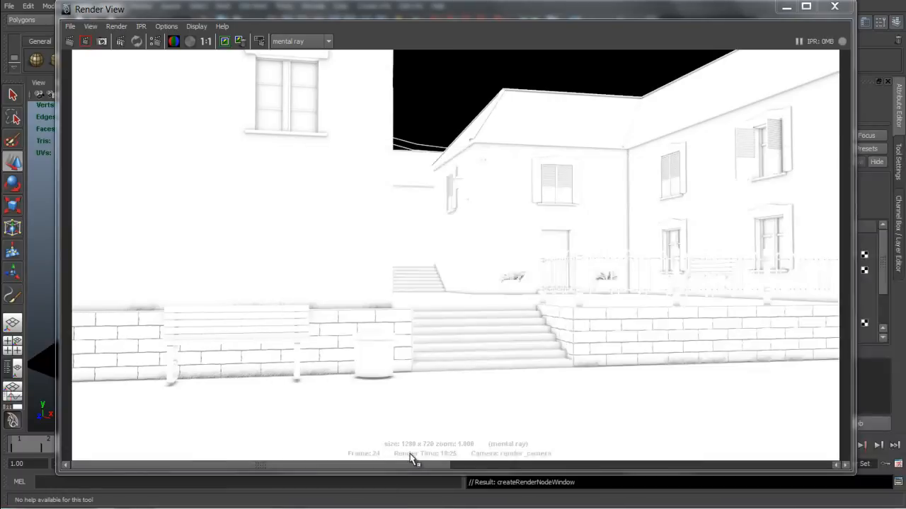
{"action": "left_click", "coordinate": [835, 6]}
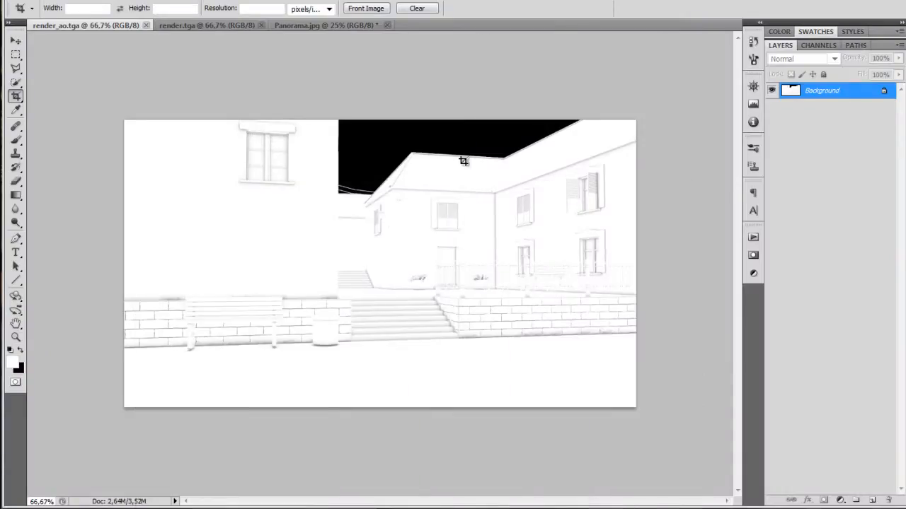
- Turn render.tga's background into a regular layer and mask out its sky using the Alpha 1 channel as the selection
{"action": "key", "text": "v"}
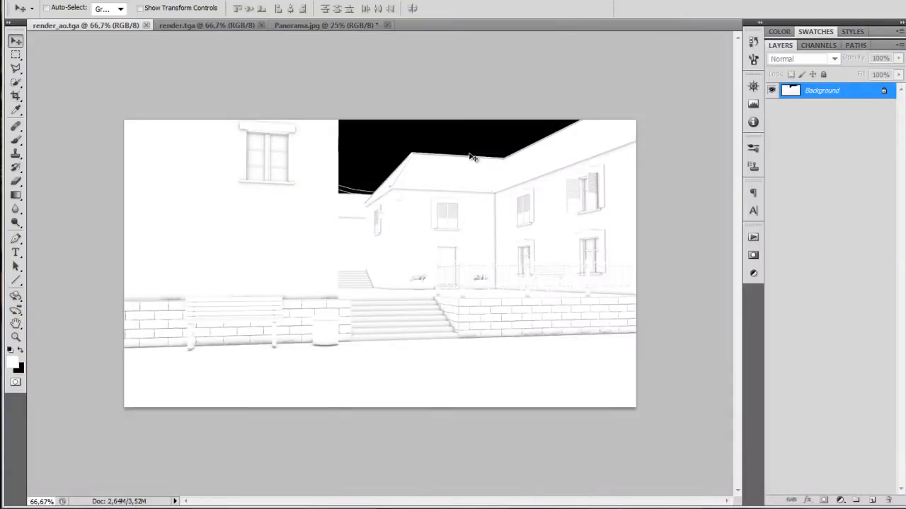
{"action": "left_click", "coordinate": [815, 46]}
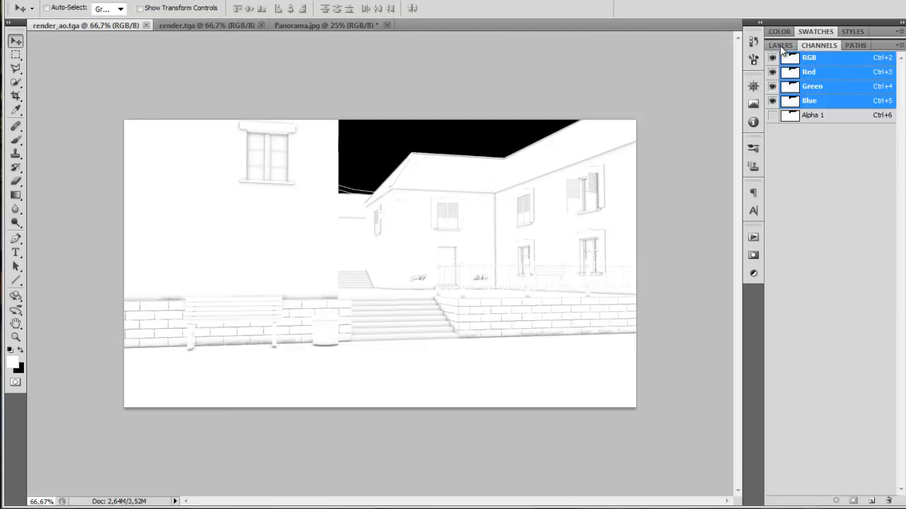
{"action": "left_click", "coordinate": [781, 46]}
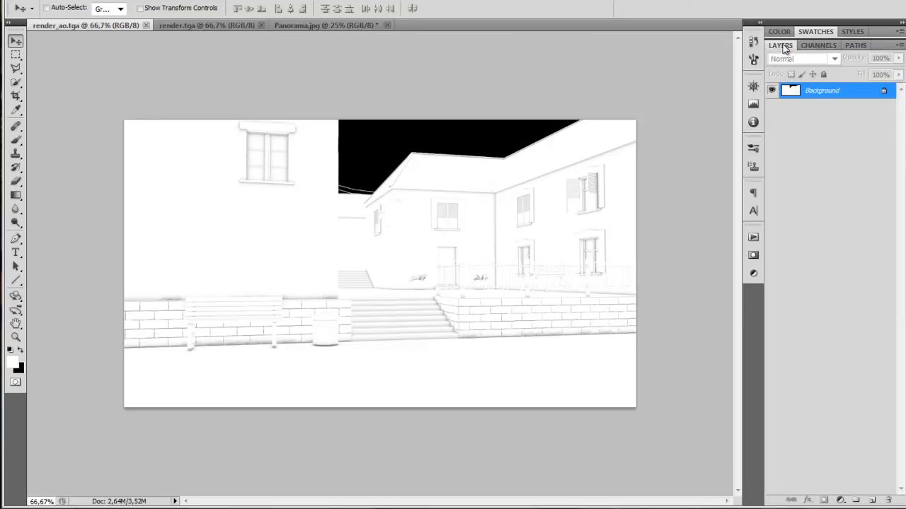
{"action": "left_click", "coordinate": [207, 25]}
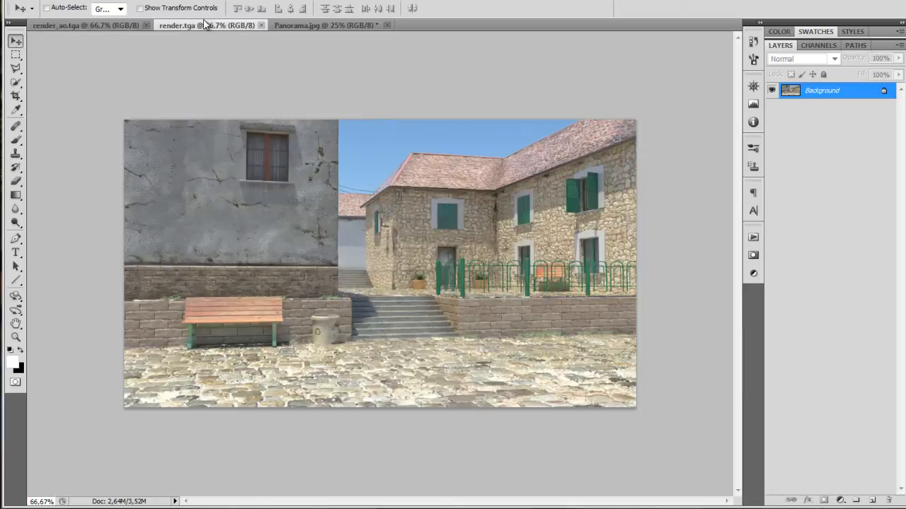
{"action": "double_click", "coordinate": [796, 91]}
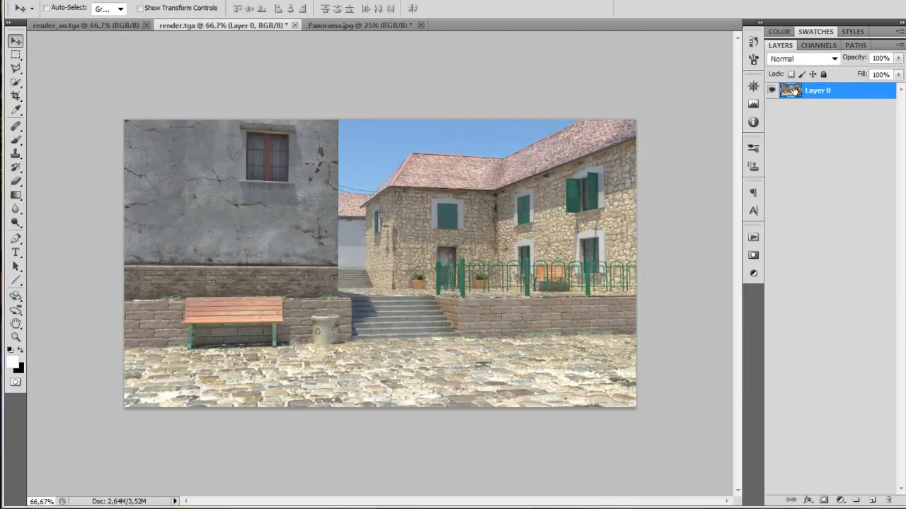
{"action": "left_click", "coordinate": [808, 47]}
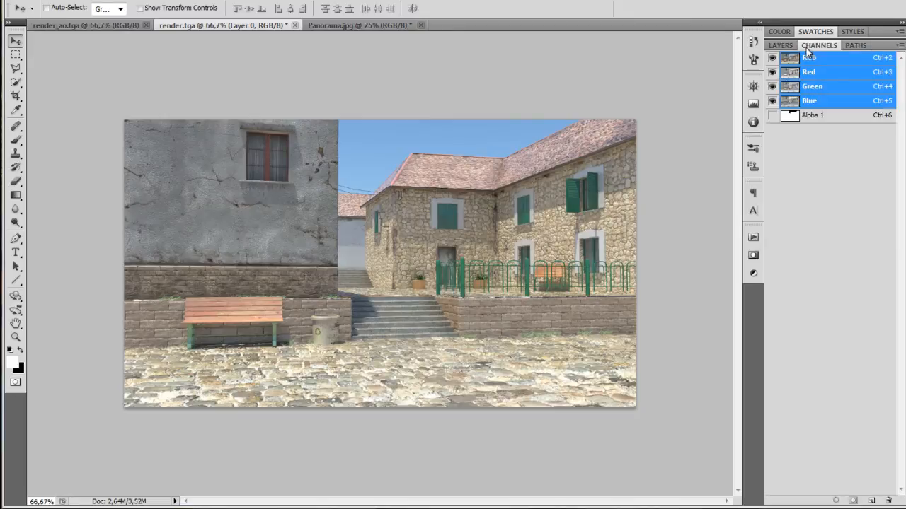
{"action": "left_click", "coordinate": [789, 118], "text": "ctrl"}
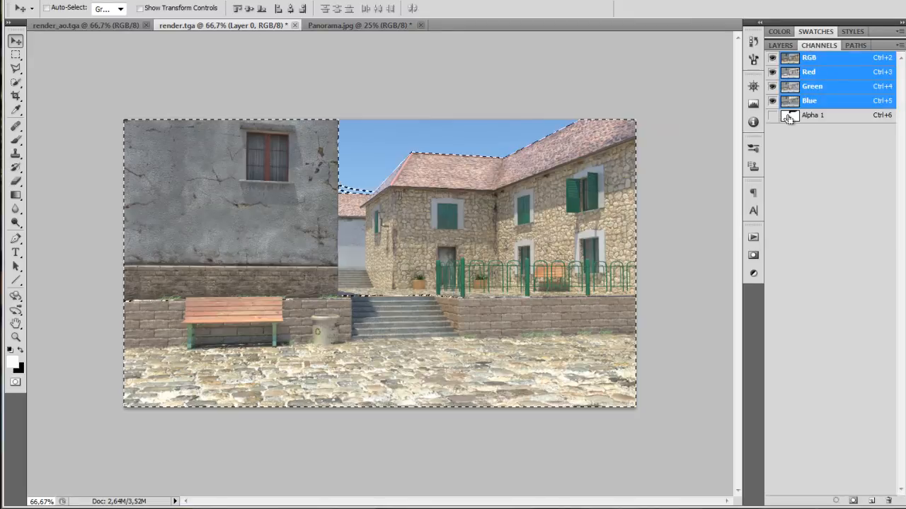
{"action": "left_click", "coordinate": [781, 45]}
{"action": "left_click", "coordinate": [825, 499]}
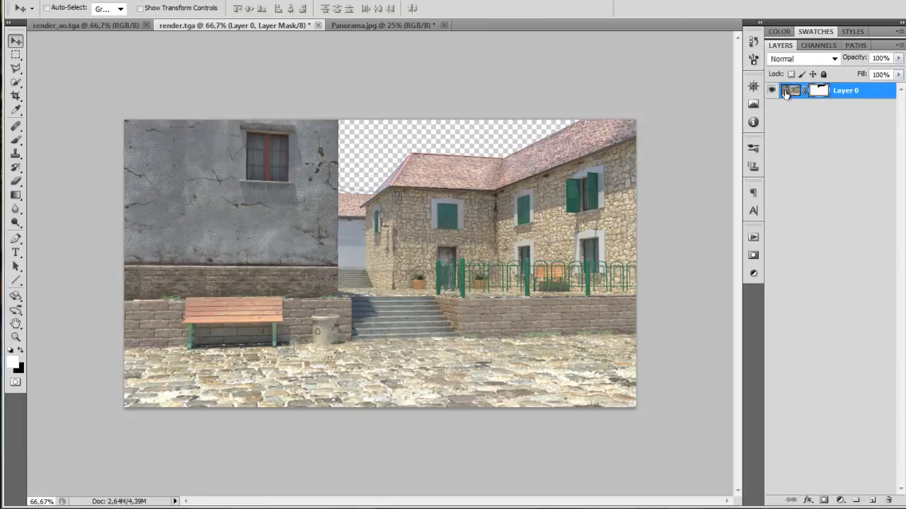
- Copy the whole render_ao.tga image into render.tga as a new top layer and mask it with the render layer's mask
{"action": "left_click", "coordinate": [74, 27]}
{"action": "key", "text": "ctrl+a"}
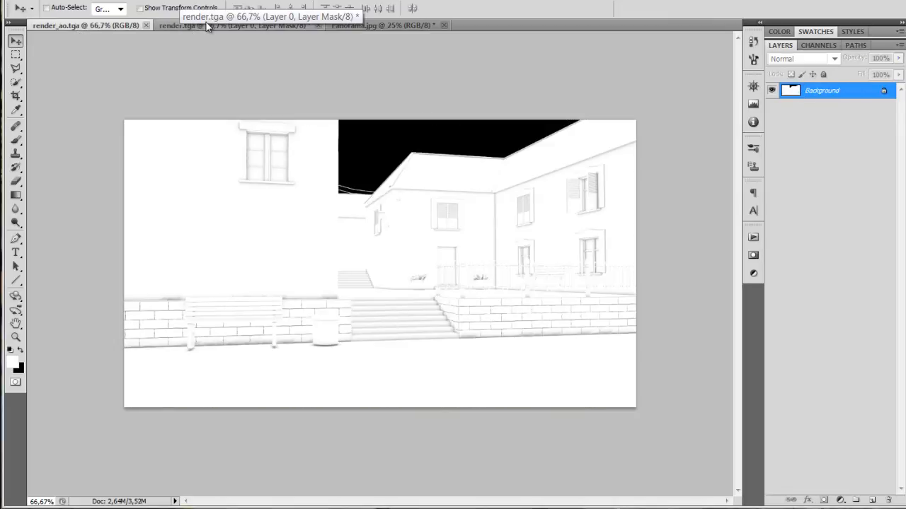
{"action": "left_click", "coordinate": [213, 25]}
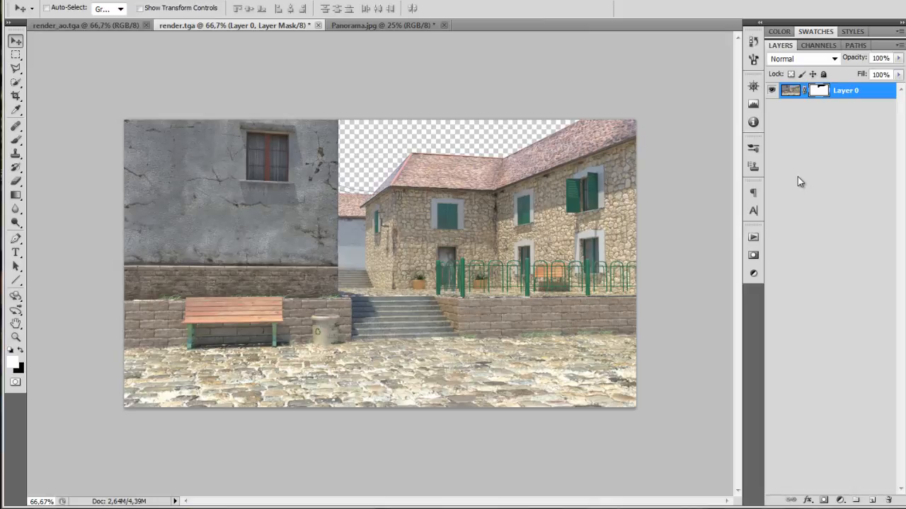
{"action": "left_click", "coordinate": [804, 111]}
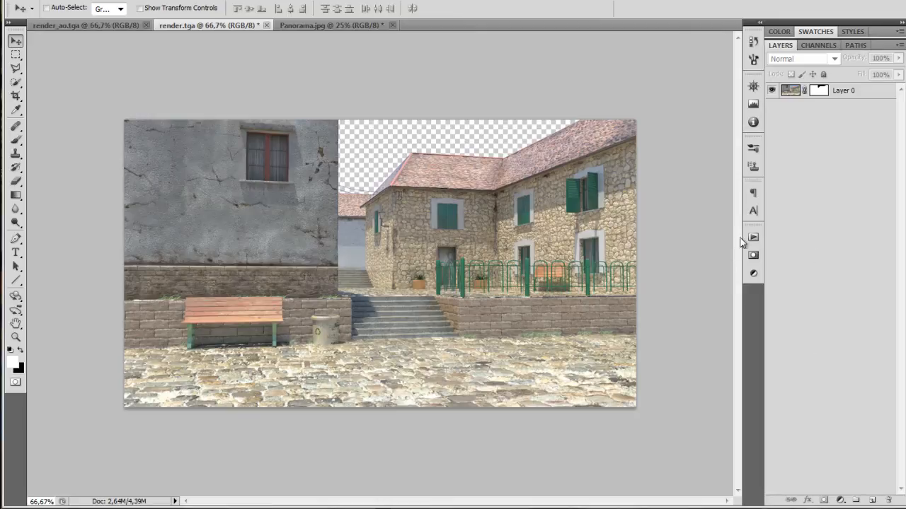
{"action": "left_click", "coordinate": [83, 29]}
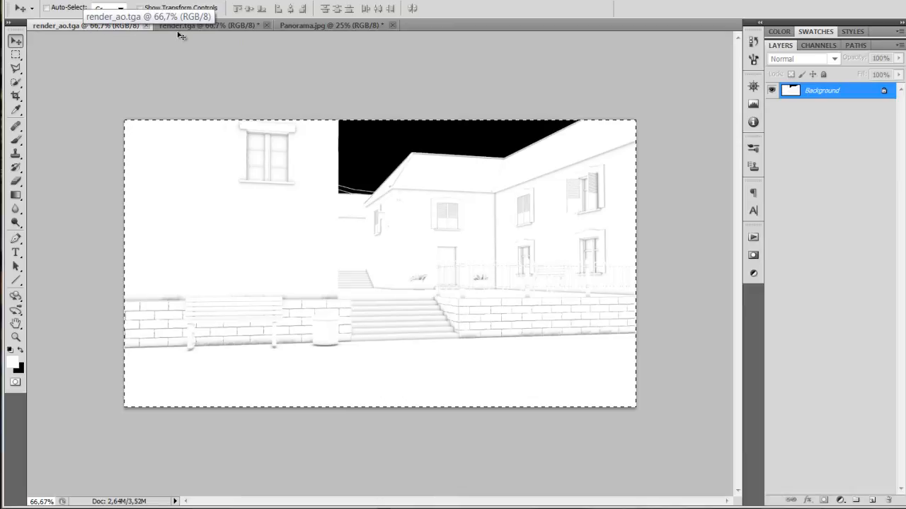
{"action": "left_click", "coordinate": [222, 26]}
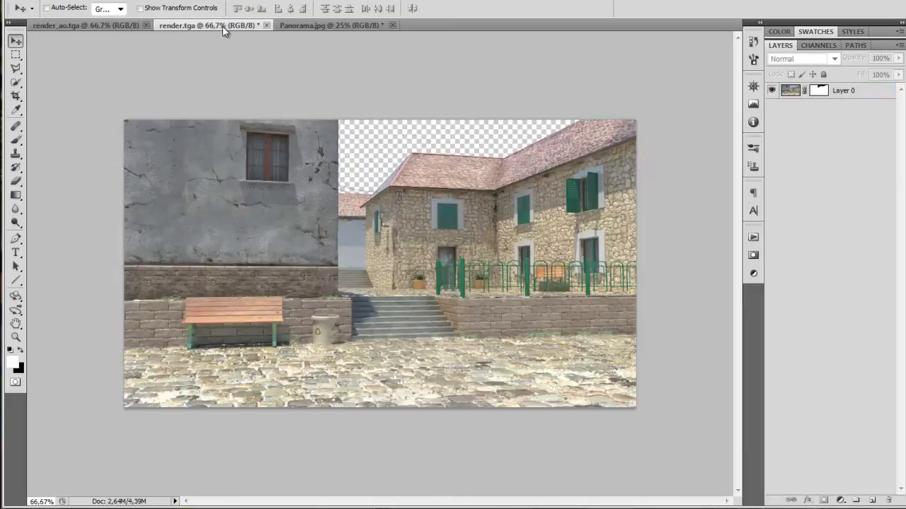
{"action": "key", "text": "ctrl+v"}
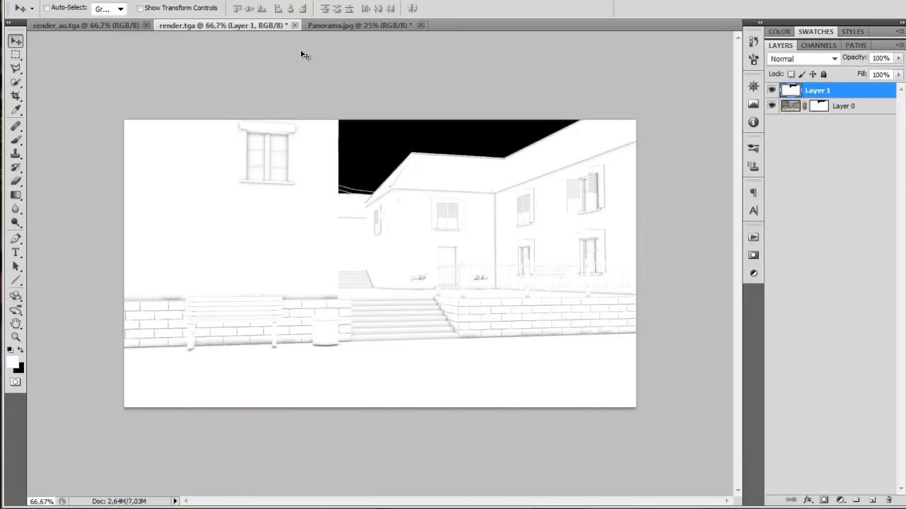
{"action": "left_click", "coordinate": [819, 111], "text": "ctrl"}
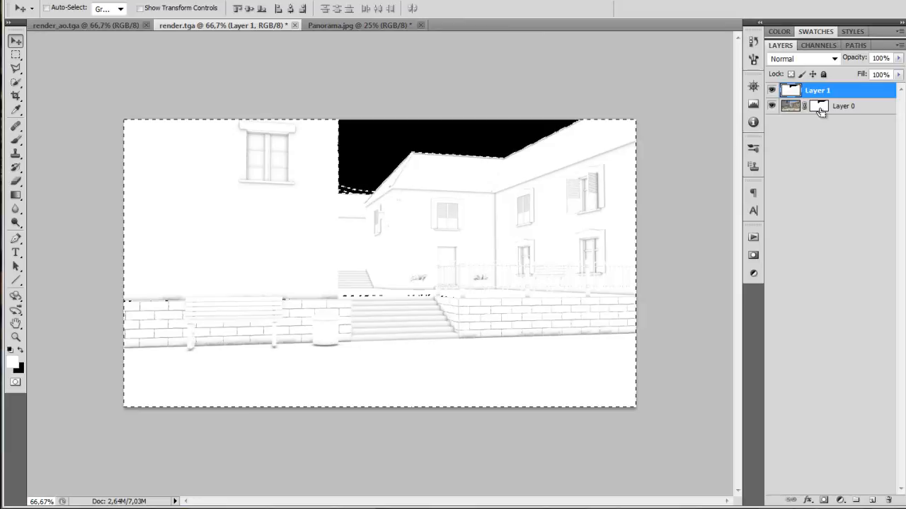
{"action": "left_click", "coordinate": [824, 501]}
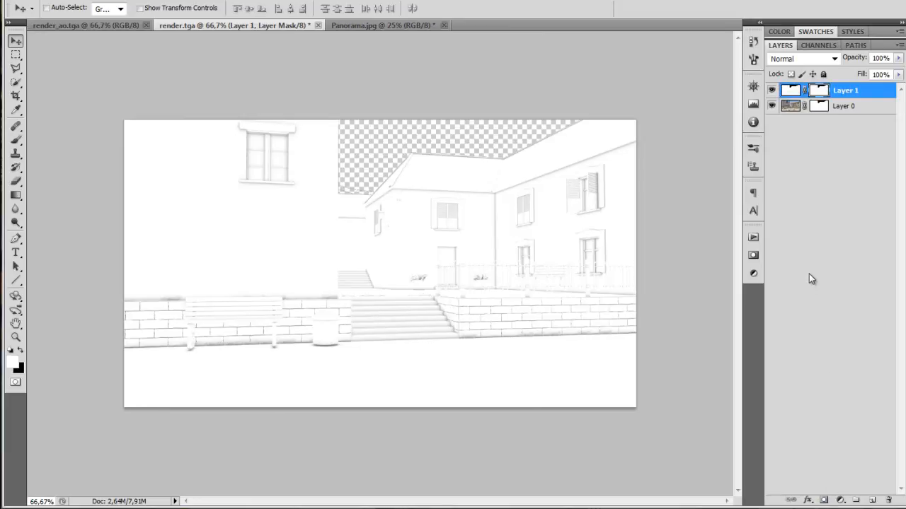
- Add a new layer filled with white and place it beneath all the other layers
{"action": "left_click", "coordinate": [872, 500]}
{"action": "key", "text": "alt+BackSpace"}
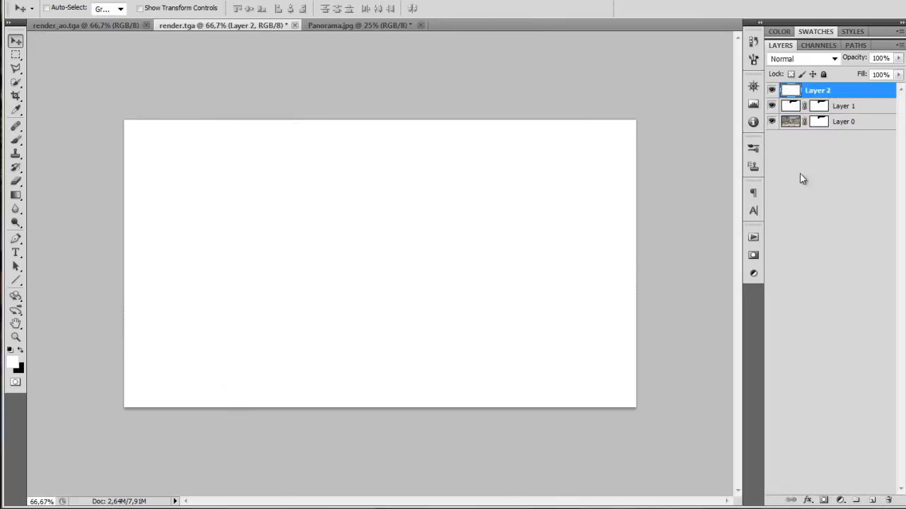
{"action": "left_click_drag", "start_coordinate": [815, 92], "coordinate": [817, 144]}
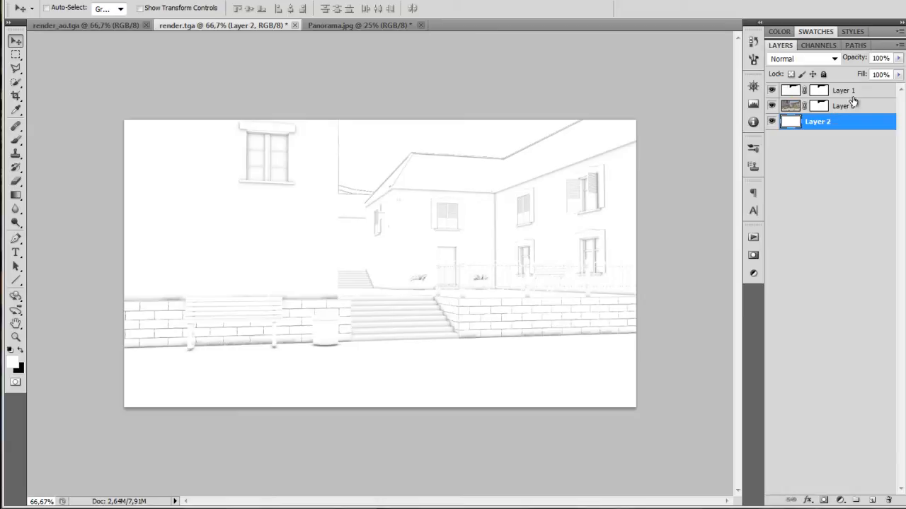
- Set the blend mode of the ambient occlusion layer, Layer 1, to Multiply
{"action": "left_click", "coordinate": [867, 98]}
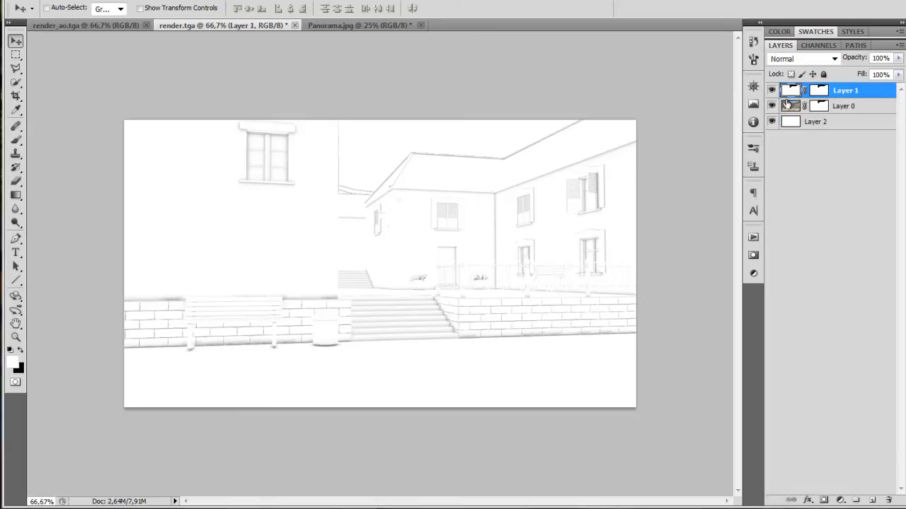
{"action": "left_click", "coordinate": [803, 61]}
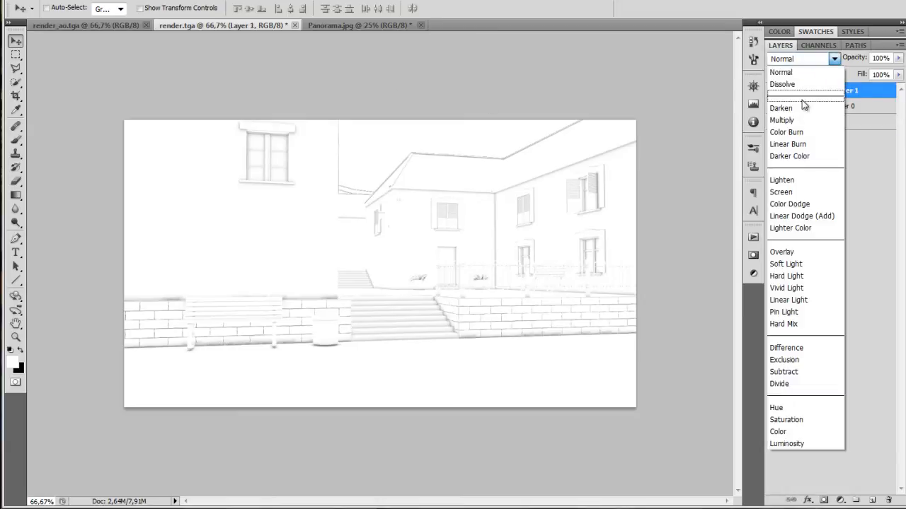
{"action": "left_click", "coordinate": [803, 120]}
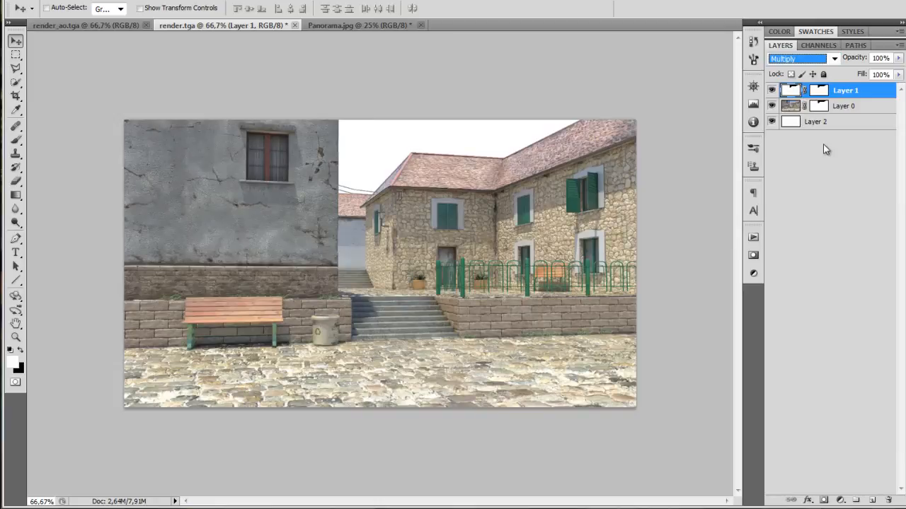
- Compare the image with and without the ambient occlusion layer by repeatedly switching its visibility
{"action": "left_click", "coordinate": [771, 91]}
{"action": "left_click", "coordinate": [772, 91]}
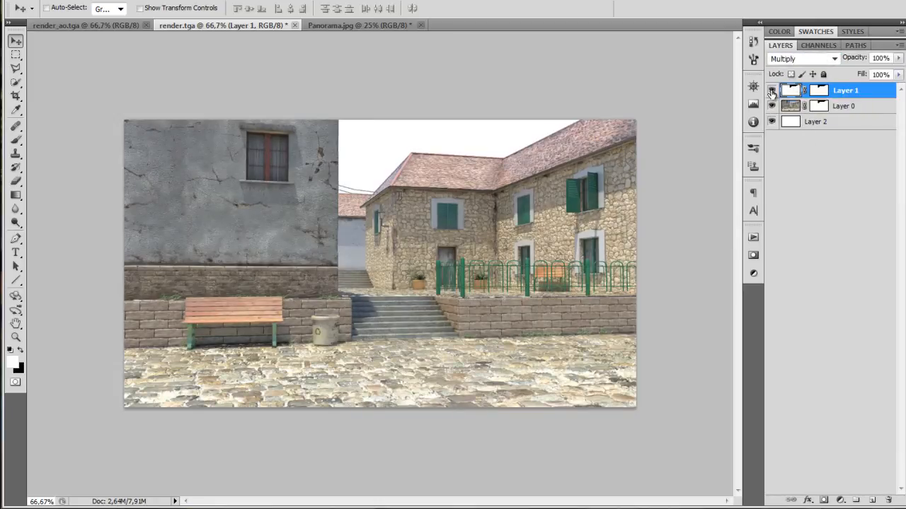
{"action": "left_click", "coordinate": [771, 91]}
{"action": "left_click", "coordinate": [771, 91]}
{"action": "left_click", "coordinate": [771, 91]}
{"action": "left_click", "coordinate": [771, 91]}
{"action": "left_click", "coordinate": [771, 91]}
{"action": "left_click", "coordinate": [771, 92]}
{"action": "left_click", "coordinate": [771, 91]}
{"action": "left_click", "coordinate": [772, 91]}
- Copy the entire Panorama.jpg sky into render.tga and place it between the render layer and the white layer
{"action": "left_click", "coordinate": [371, 26]}
{"action": "key", "text": "ctrl+a"}
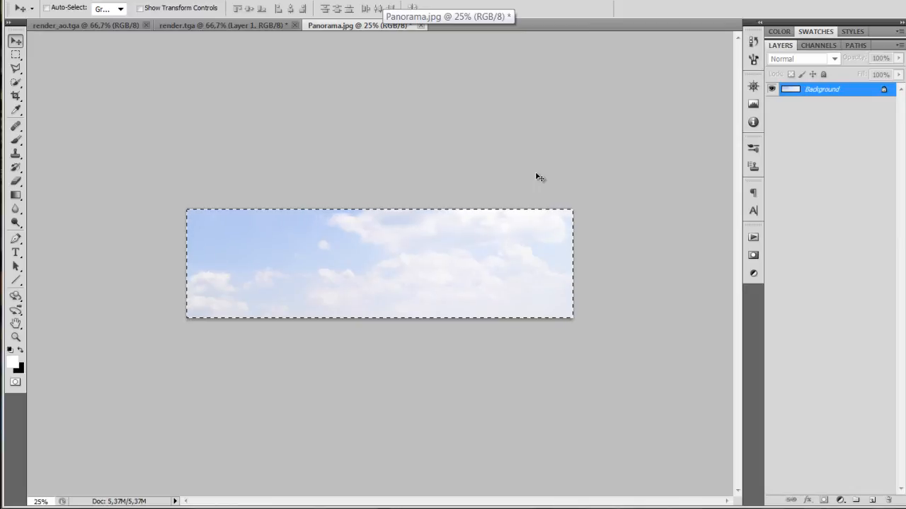
{"action": "left_click", "coordinate": [209, 26]}
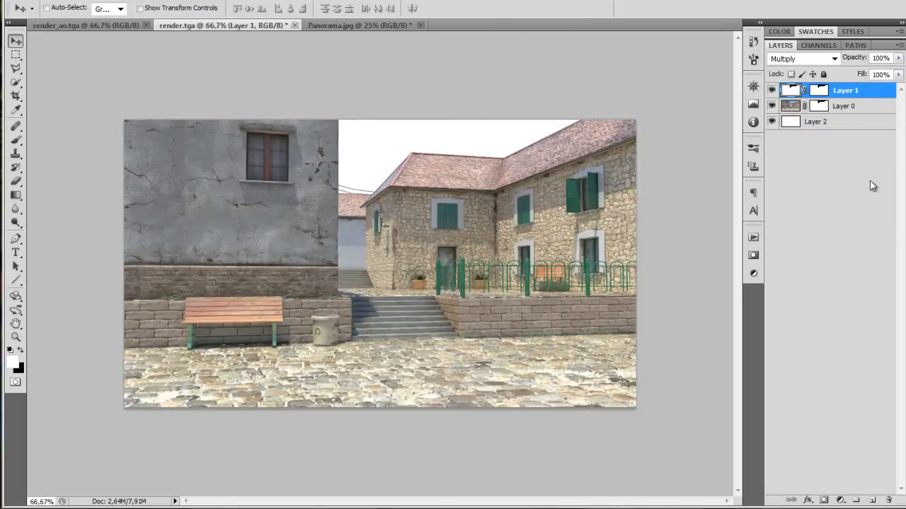
{"action": "key", "text": "ctrl+v"}
{"action": "left_click_drag", "start_coordinate": [828, 92], "coordinate": [832, 129]}
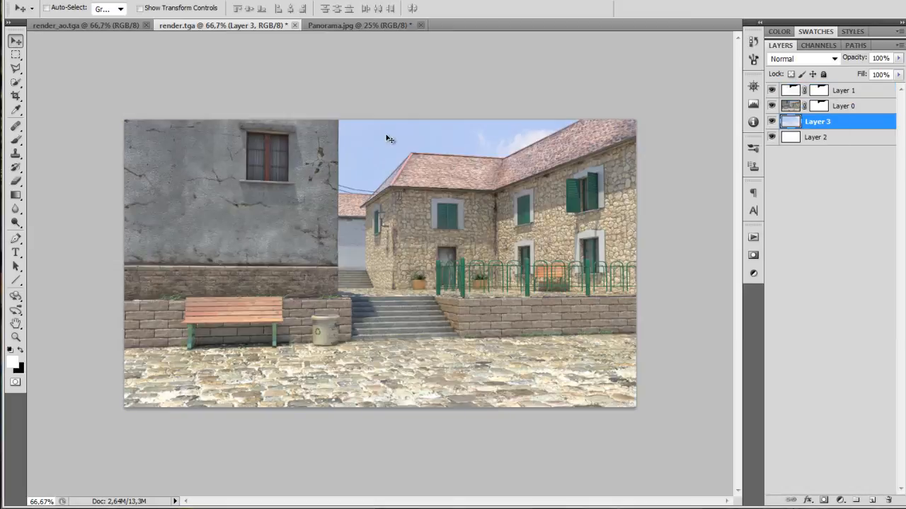
- Scale the sky layer proportionally to 66.10% and reposition it so the clouds show above the rooftops
{"action": "left_click_drag", "start_coordinate": [553, 184], "coordinate": [437, 175]}
{"action": "key", "text": "ctrl+t"}
{"action": "left_click_drag", "start_coordinate": [55, 108], "coordinate": [237, 159]}
{"action": "left_click_drag", "start_coordinate": [523, 237], "coordinate": [475, 195]}
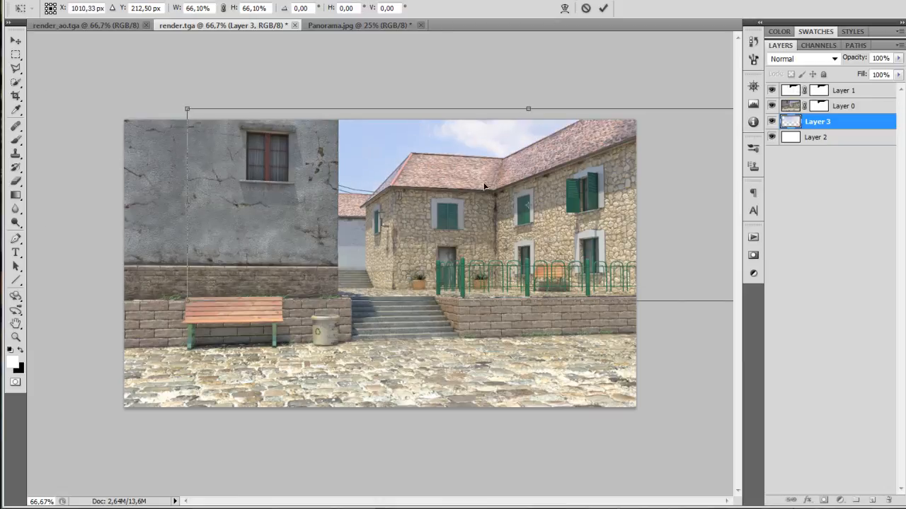
{"action": "key", "text": "Return"}
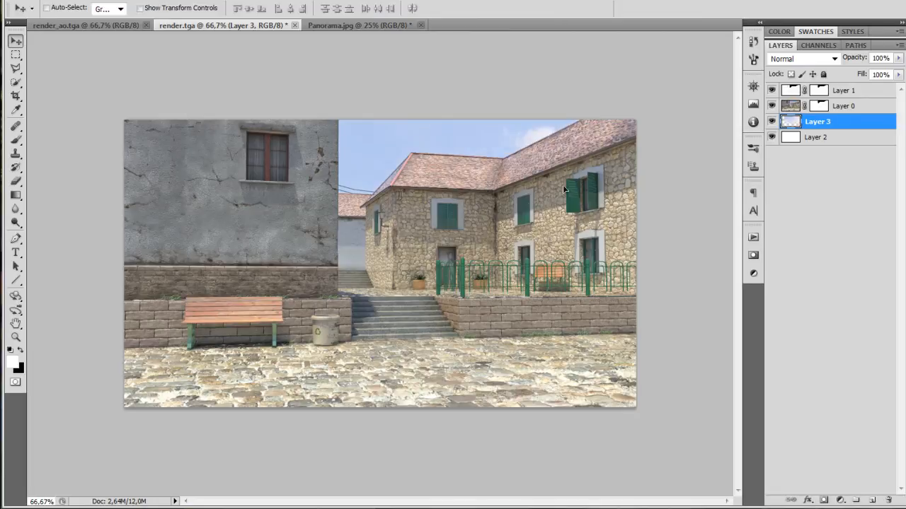
{"action": "left_click_drag", "start_coordinate": [608, 185], "coordinate": [474, 195]}
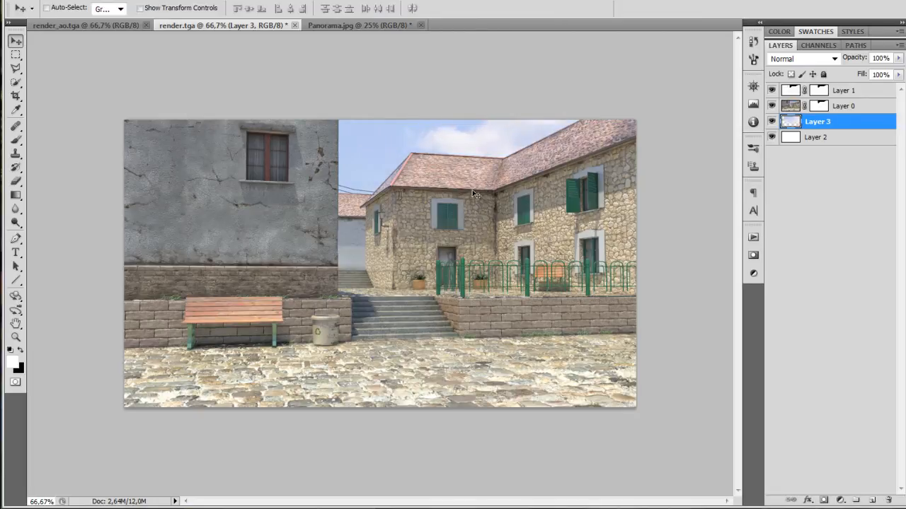
{"action": "left_click_drag", "start_coordinate": [559, 205], "coordinate": [438, 180]}
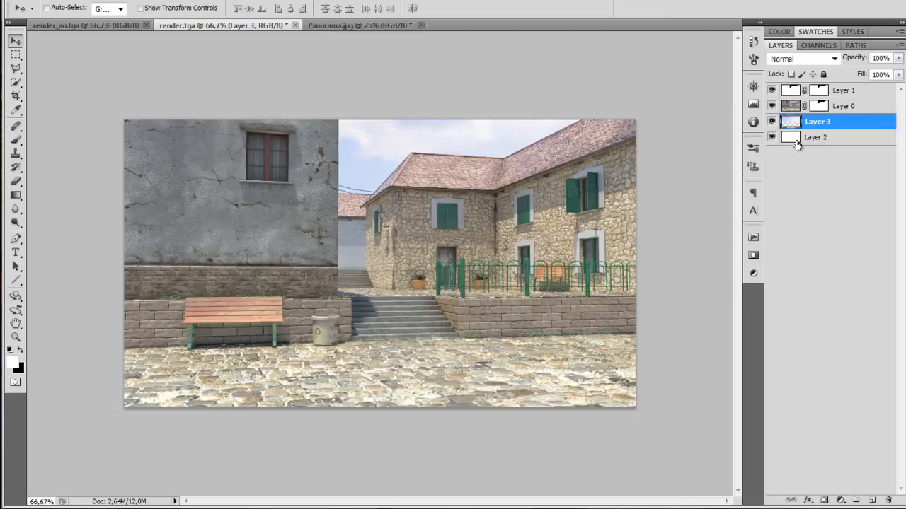
- Reduce the ambient occlusion layer's opacity to 85% and check its effect by switching its visibility
{"action": "left_click", "coordinate": [858, 108]}
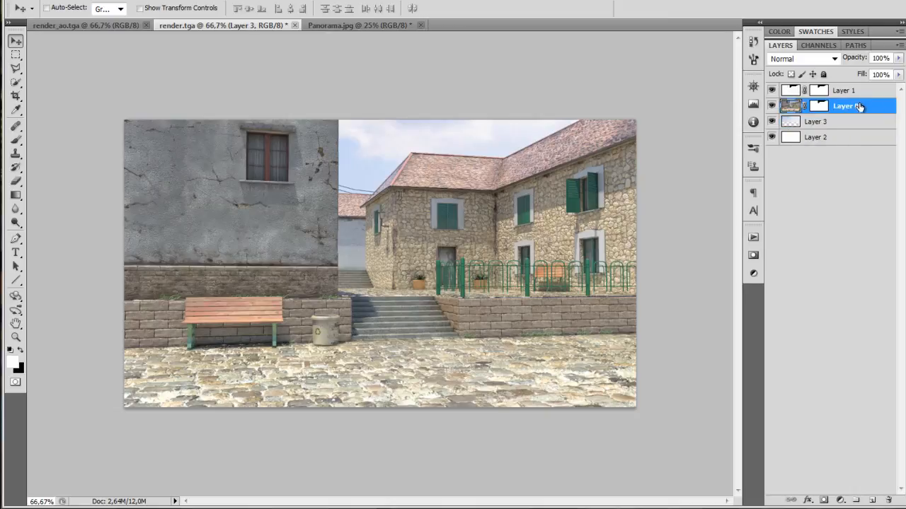
{"action": "left_click", "coordinate": [865, 95], "text": "shift"}
{"action": "left_click", "coordinate": [867, 95]}
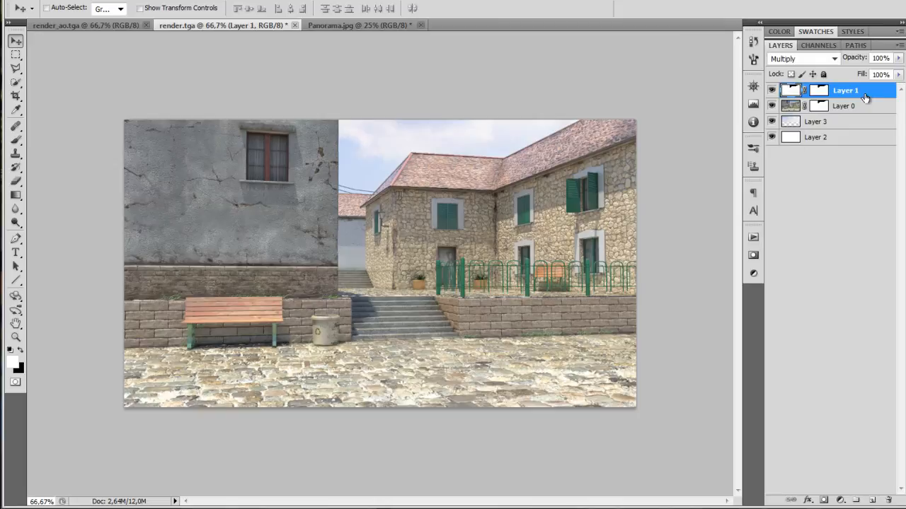
{"action": "left_click_drag", "start_coordinate": [853, 61], "coordinate": [894, 70]}
{"action": "left_click", "coordinate": [771, 90]}
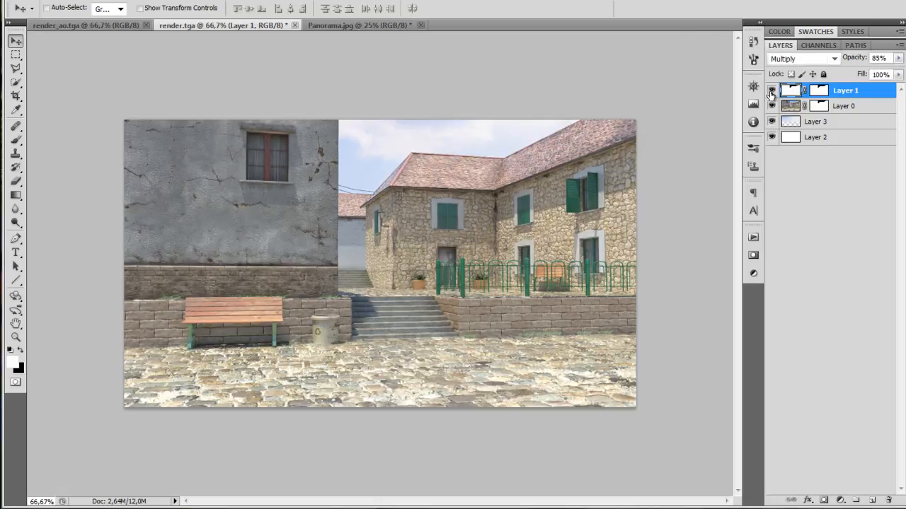
{"action": "left_click", "coordinate": [771, 90]}
{"action": "left_click", "coordinate": [771, 91]}
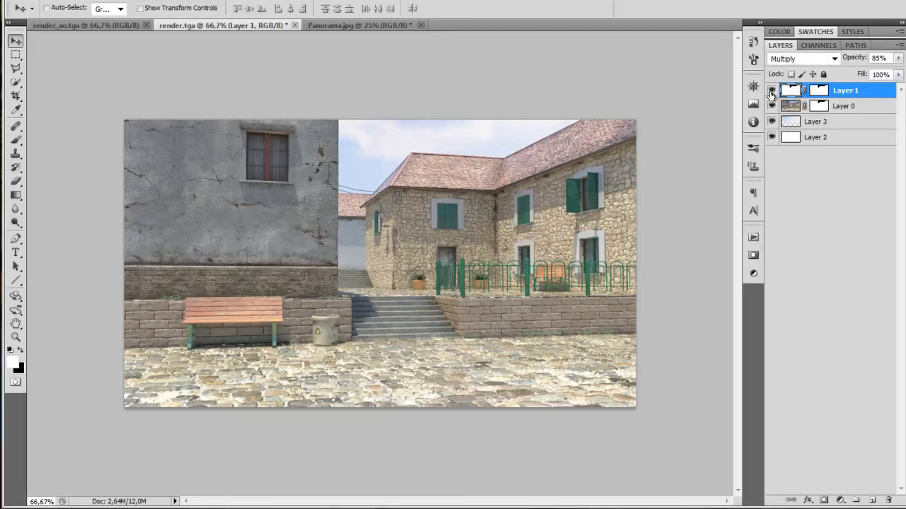
- Compare the ambient occlusion layer at 100% and 85% opacity, leaving it at 85%
{"action": "key", "text": "0"}
{"action": "key", "text": "ctrl+y"}
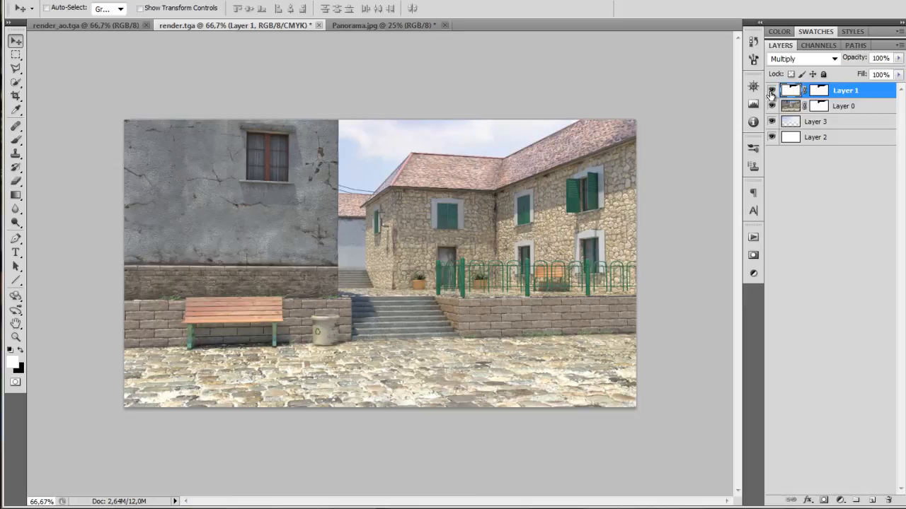
{"action": "key", "text": "8"}
{"action": "key", "text": "5"}
{"action": "key", "text": "ctrl+y"}
{"action": "key", "text": "0"}
{"action": "key", "text": "8"}
{"action": "key", "text": "5"}
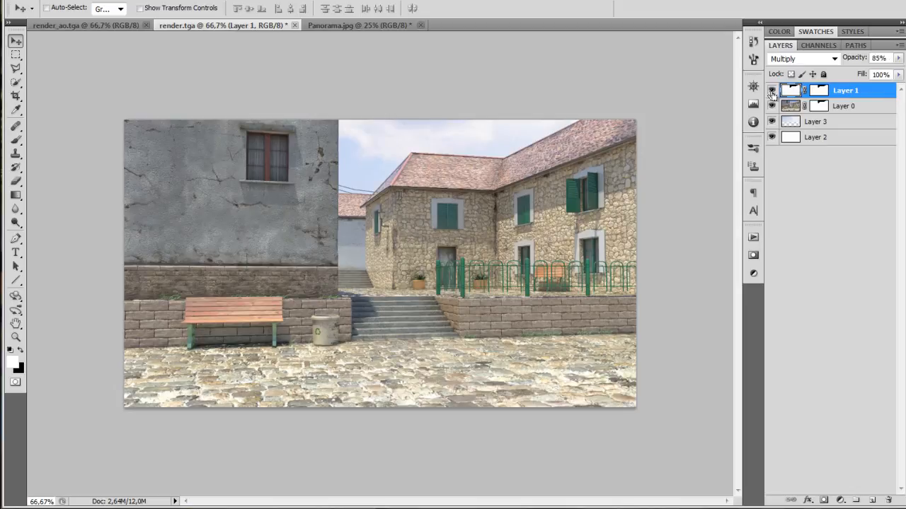
- Merge the ambient occlusion layer with the masked render layer into one layer
{"action": "left_click", "coordinate": [846, 107], "text": "shift"}
{"action": "key", "text": "ctrl+e"}
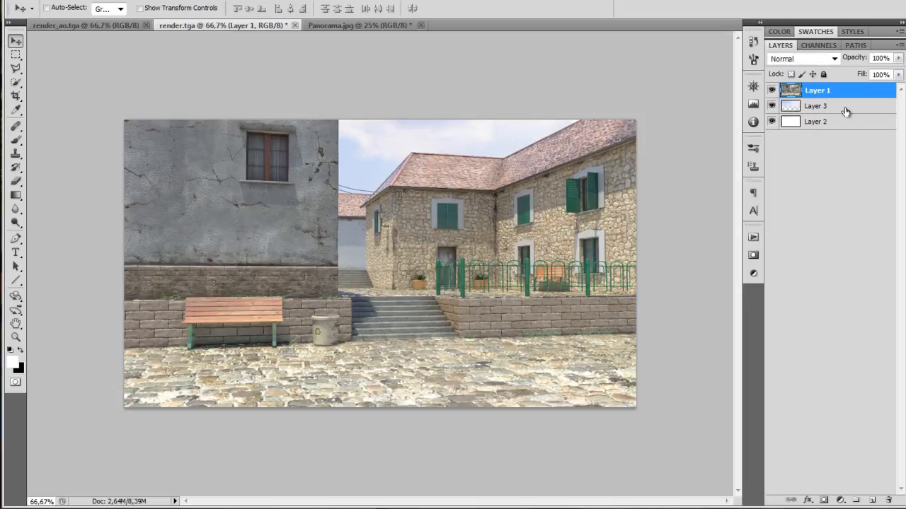
{"action": "left_click_drag", "start_coordinate": [796, 123], "coordinate": [804, 100]}
{"action": "left_click", "coordinate": [808, 92], "text": "shift"}
{"action": "key", "text": "ctrl+e"}
{"action": "key", "text": "ctrl+z"}
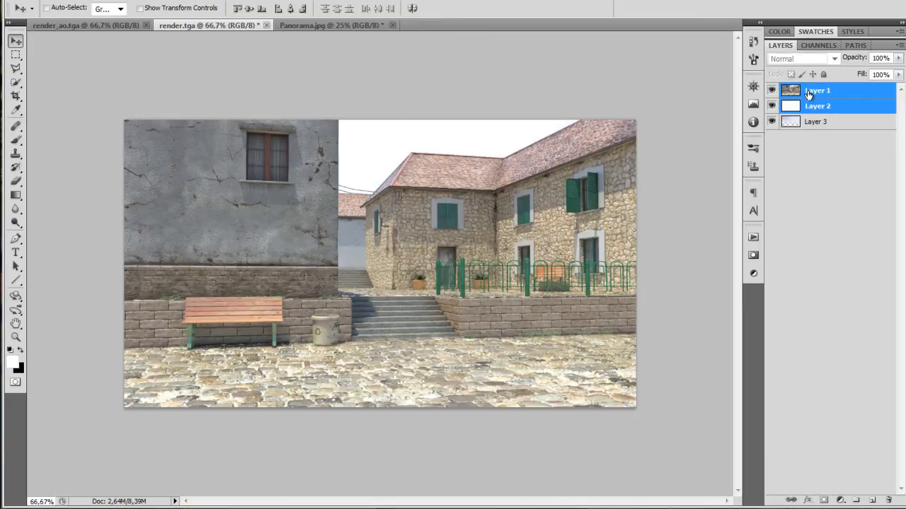
{"action": "key", "text": "ctrl+alt+z"}
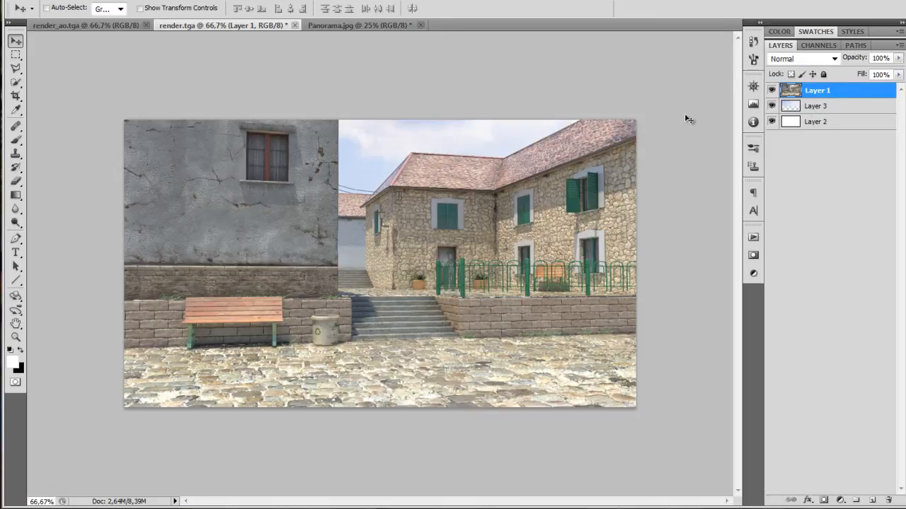
- Merge the combined render layer, the sky layer and the white layer into a single layer
{"action": "left_click", "coordinate": [817, 121], "text": "shift"}
{"action": "key", "text": "ctrl+e"}
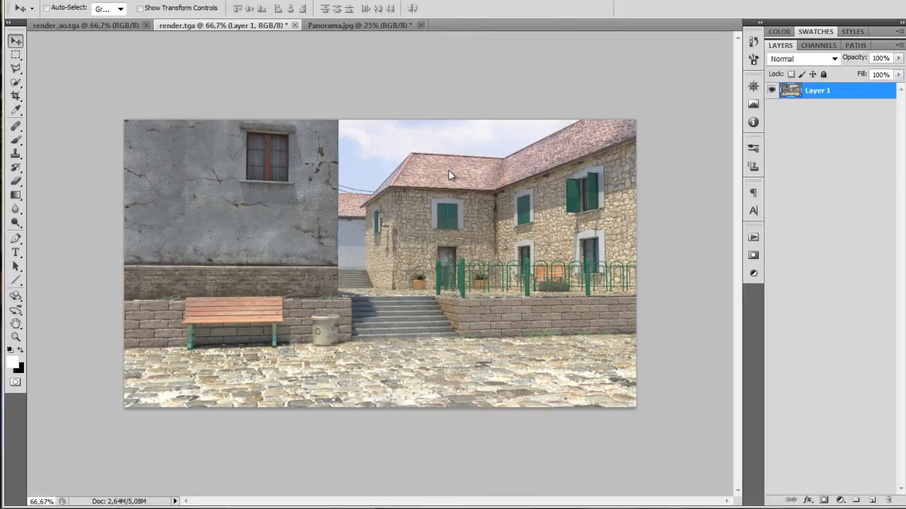
- Darken the merged image's midtones slightly with a Curves adjustment on the RGB channel and compare it with the previous state
{"action": "left_click", "coordinate": [93, 1]}
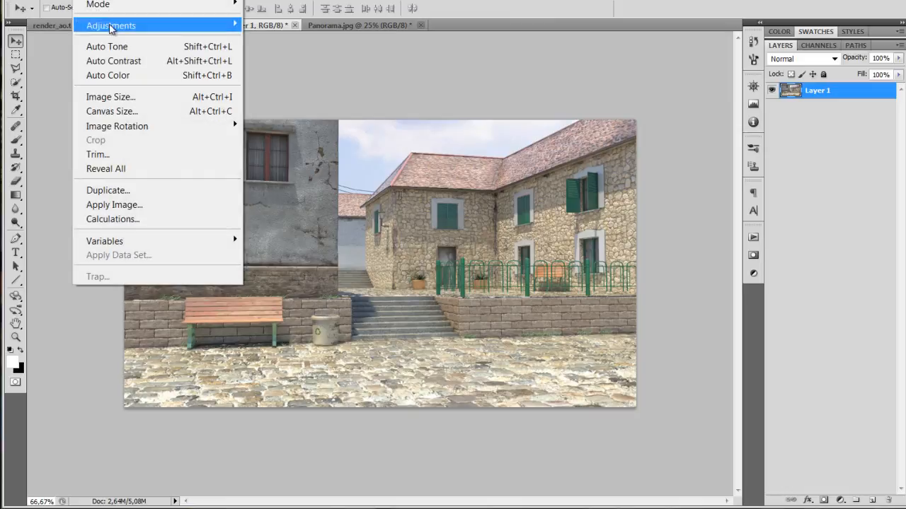
{"action": "mouse_move", "coordinate": [106, 26]}
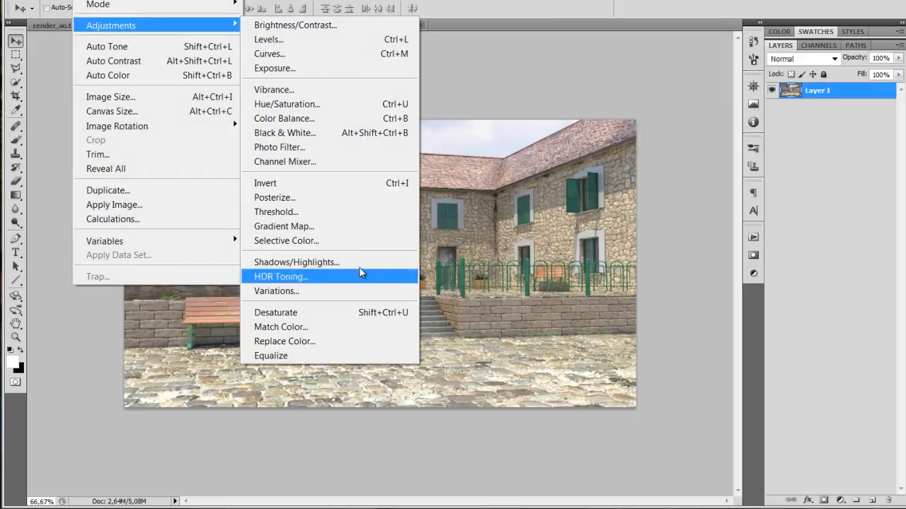
{"action": "left_click", "coordinate": [318, 55]}
{"action": "left_click_drag", "start_coordinate": [726, 148], "coordinate": [642, 136]}
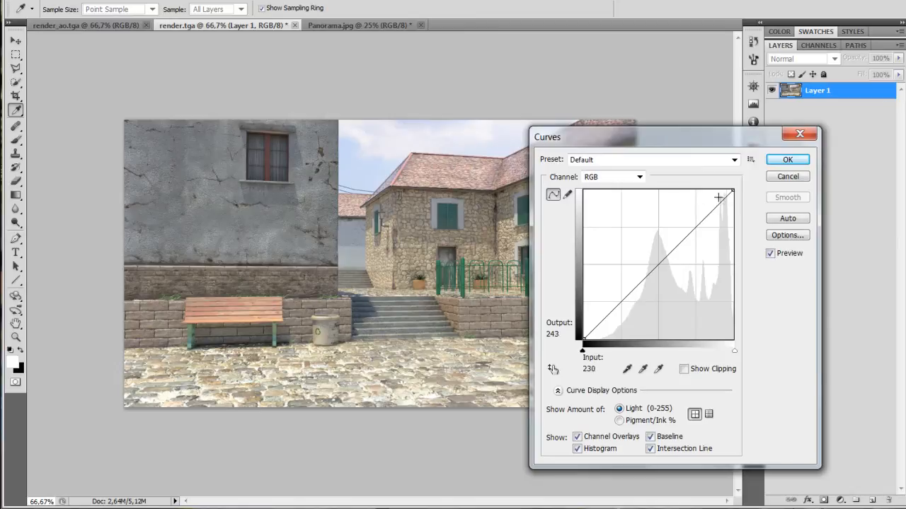
{"action": "left_click_drag", "start_coordinate": [654, 269], "coordinate": [656, 279]}
{"action": "key", "text": "Return"}
{"action": "key", "text": "ctrl+z"}
{"action": "key", "text": "ctrl+z"}
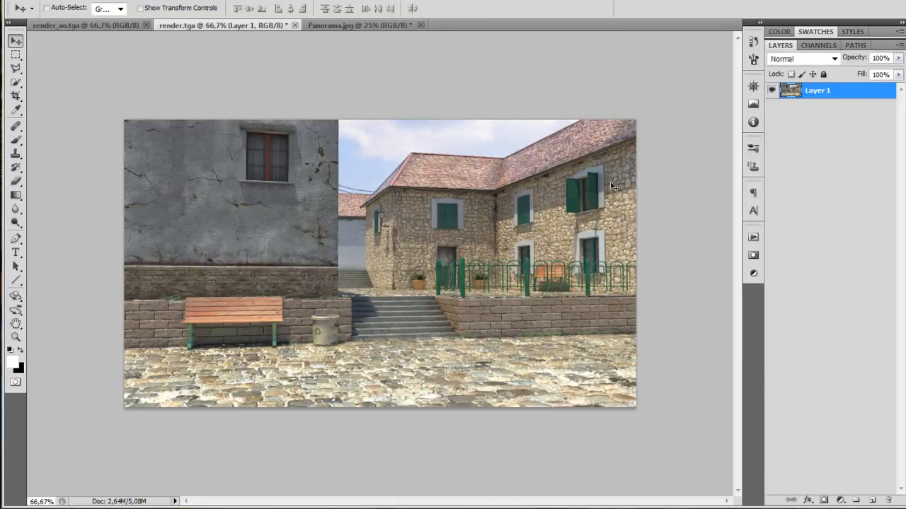
- Add a Curves adjustment layer with the automatic correction and check its effect by switching its visibility
{"action": "left_click", "coordinate": [840, 500]}
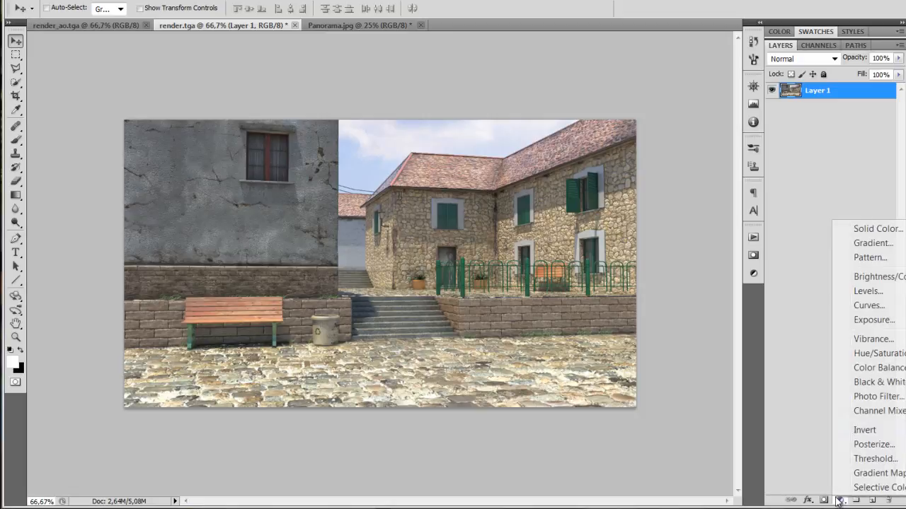
{"action": "left_click", "coordinate": [865, 305]}
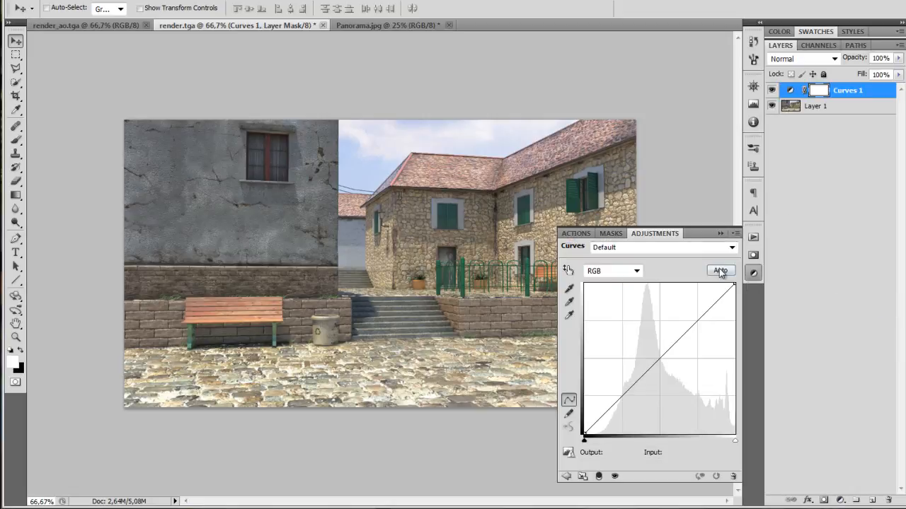
{"action": "left_click", "coordinate": [720, 273]}
{"action": "left_click", "coordinate": [811, 219]}
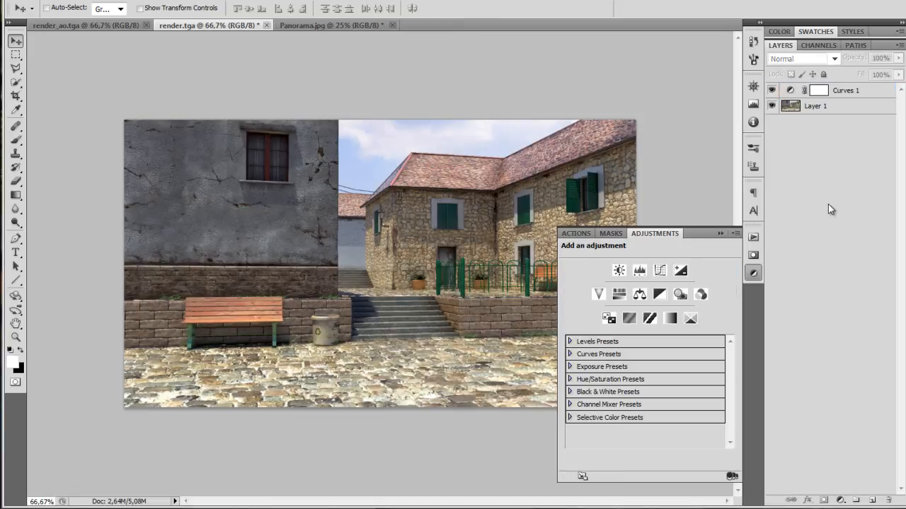
{"action": "left_click", "coordinate": [752, 273]}
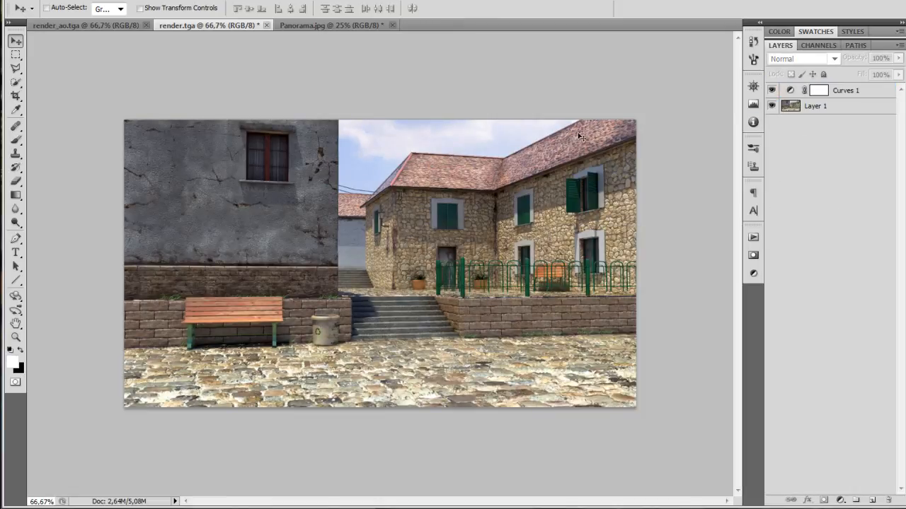
{"action": "left_click", "coordinate": [772, 90]}
{"action": "left_click", "coordinate": [771, 90]}
- Merge the Curves adjustment layer with the courtyard image layer
{"action": "left_click", "coordinate": [828, 92]}
{"action": "left_click", "coordinate": [821, 109], "text": "shift"}
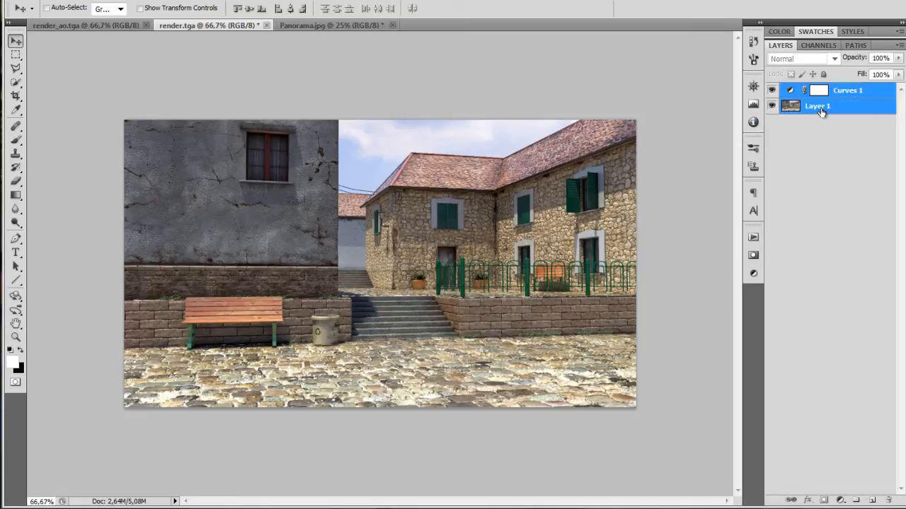
{"action": "key", "text": "ctrl+e"}
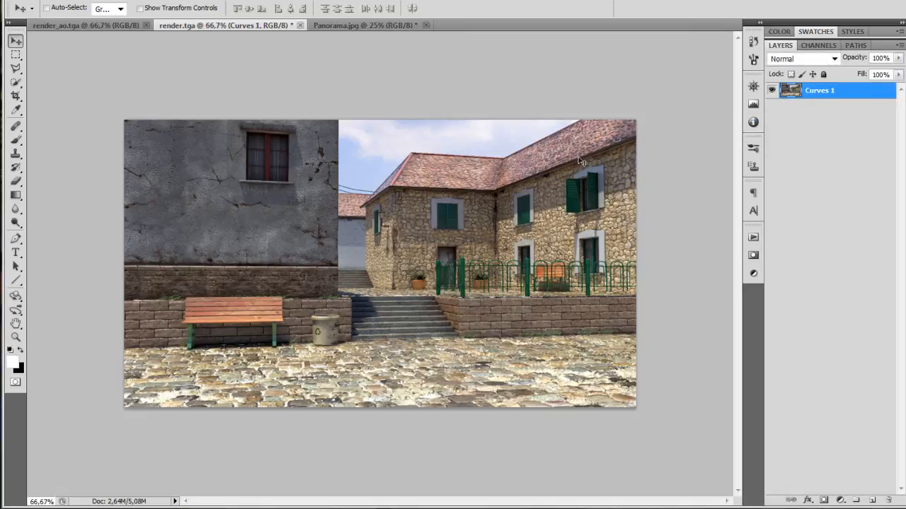
- Examine the finished composite at 100% zoom, from the shaded wall and bench to the stone houses and fence
{"action": "key", "text": "ctrl+plus"}
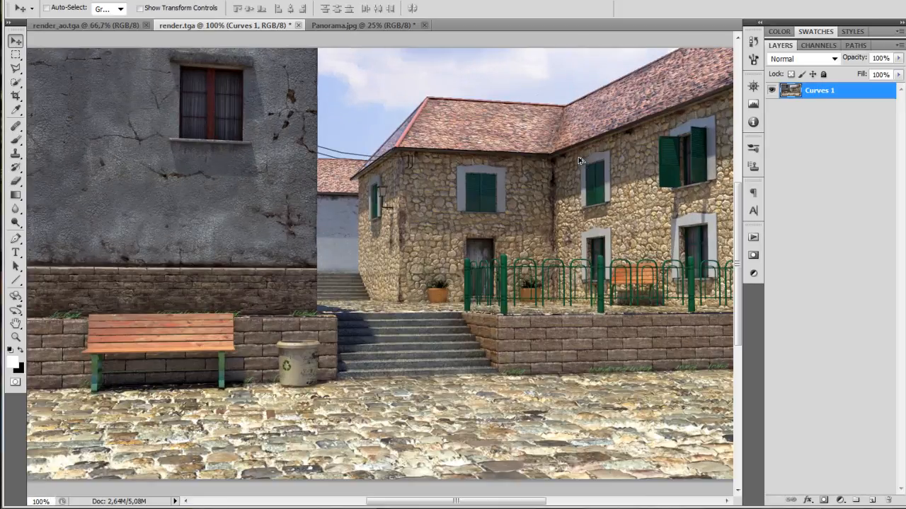
{"action": "key", "text": "f"}
{"action": "key", "text": "alt+f"}
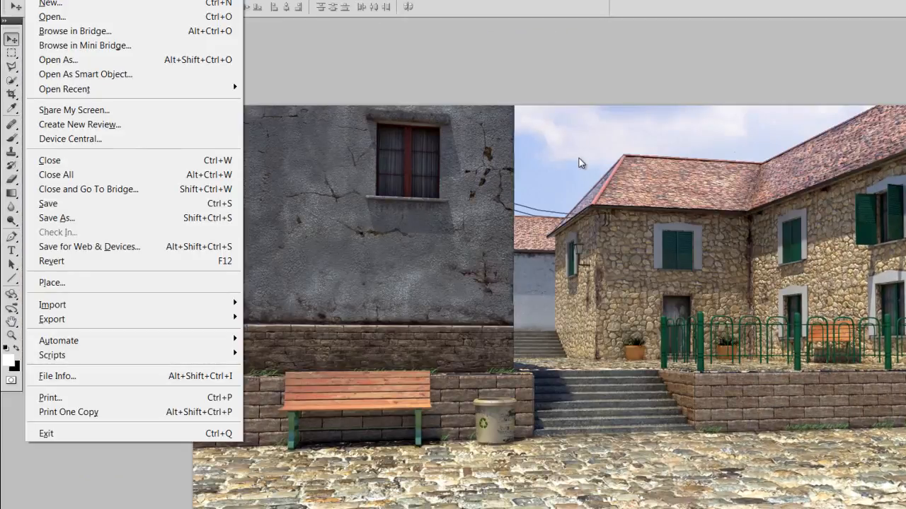
{"action": "key", "text": "Escape"}
{"action": "key", "text": "f"}
{"action": "key", "text": "f"}
{"action": "left_click_drag", "start_coordinate": [558, 182], "coordinate": [477, 114]}
{"action": "left_click_drag", "start_coordinate": [518, 176], "coordinate": [448, 223]}
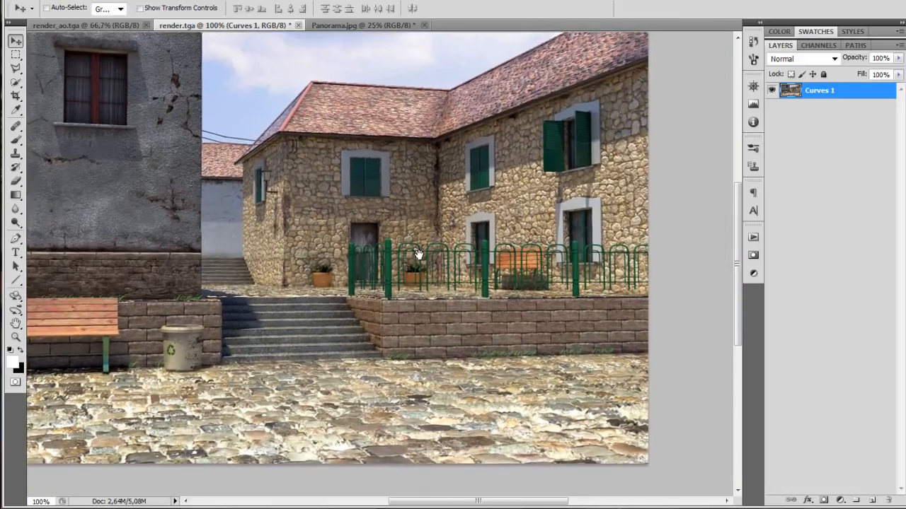
{"action": "left_click_drag", "start_coordinate": [375, 229], "coordinate": [530, 268]}
{"action": "left_click_drag", "start_coordinate": [364, 212], "coordinate": [401, 220]}
{"action": "left_click_drag", "start_coordinate": [461, 219], "coordinate": [430, 220]}
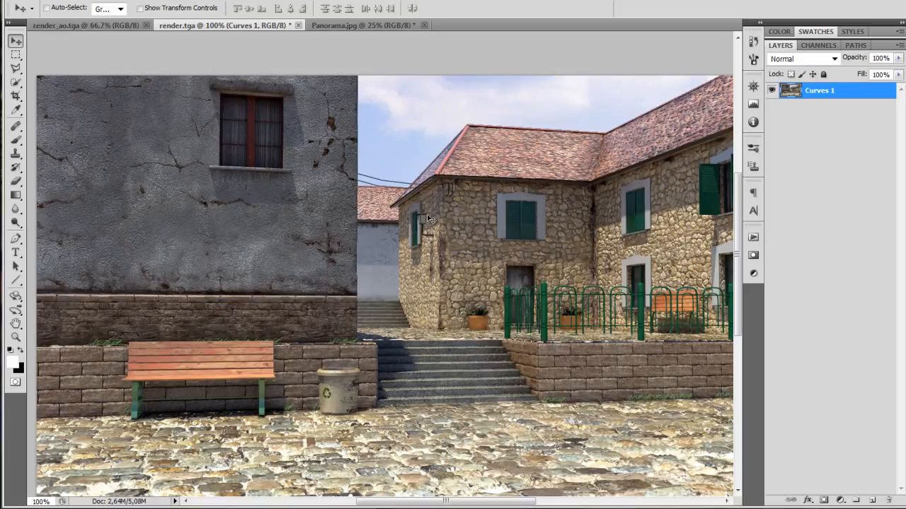